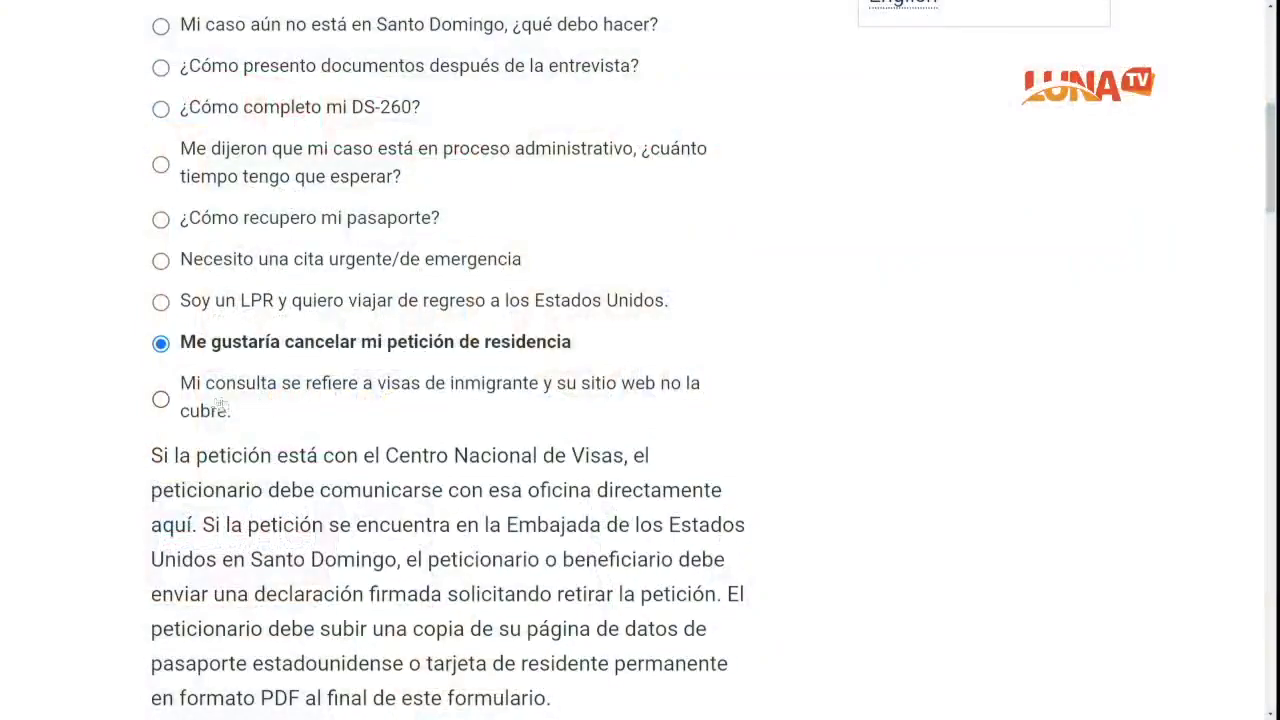
# Step: Choose the topic 'Mi consulta se refiere a visas de inmigrante y su sitio web no la cubre'
pyautogui.click(160, 400)
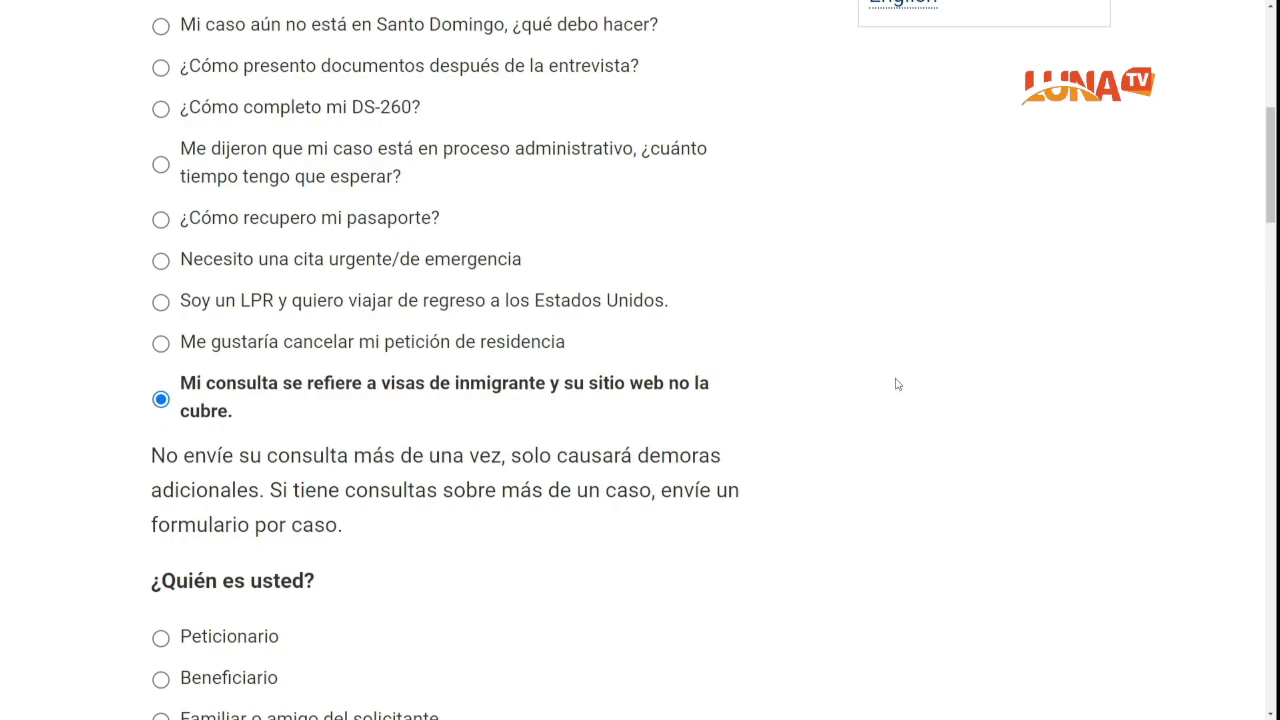
pyautogui.scroll(-1, 897, 384)
pyautogui.scroll(-1, 897, 384)
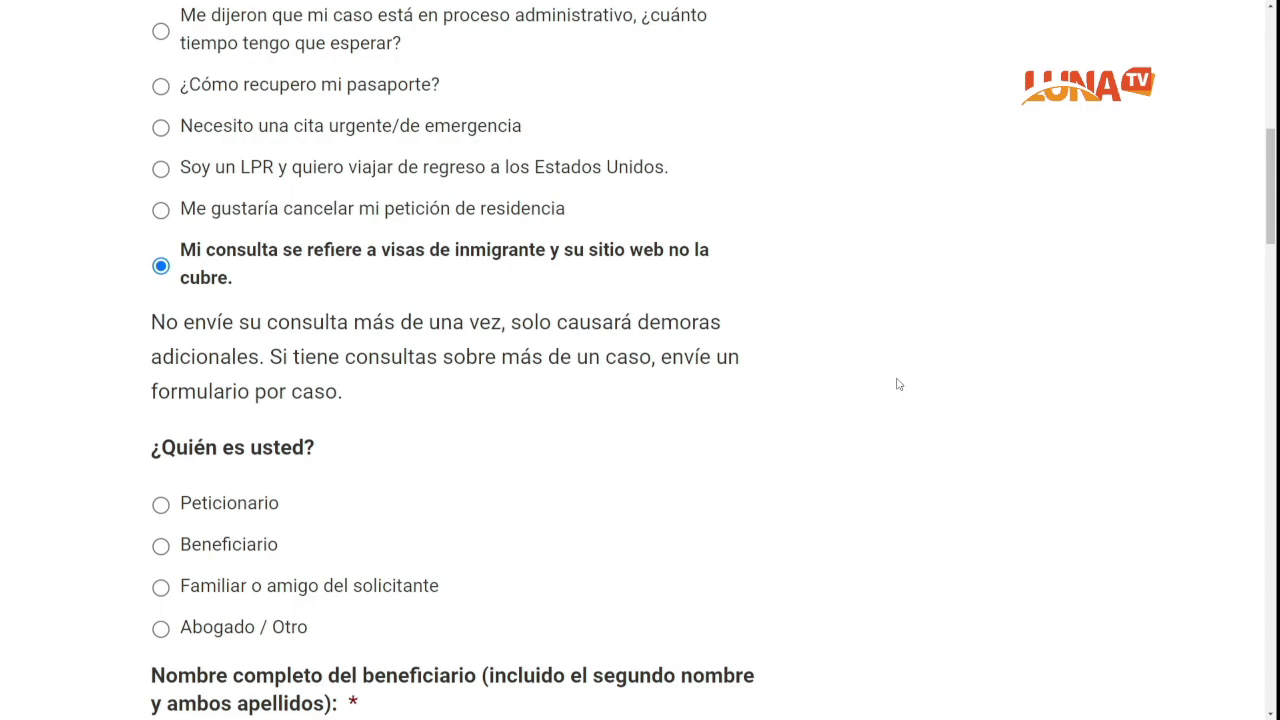
pyautogui.scroll(-3, 875, 445)
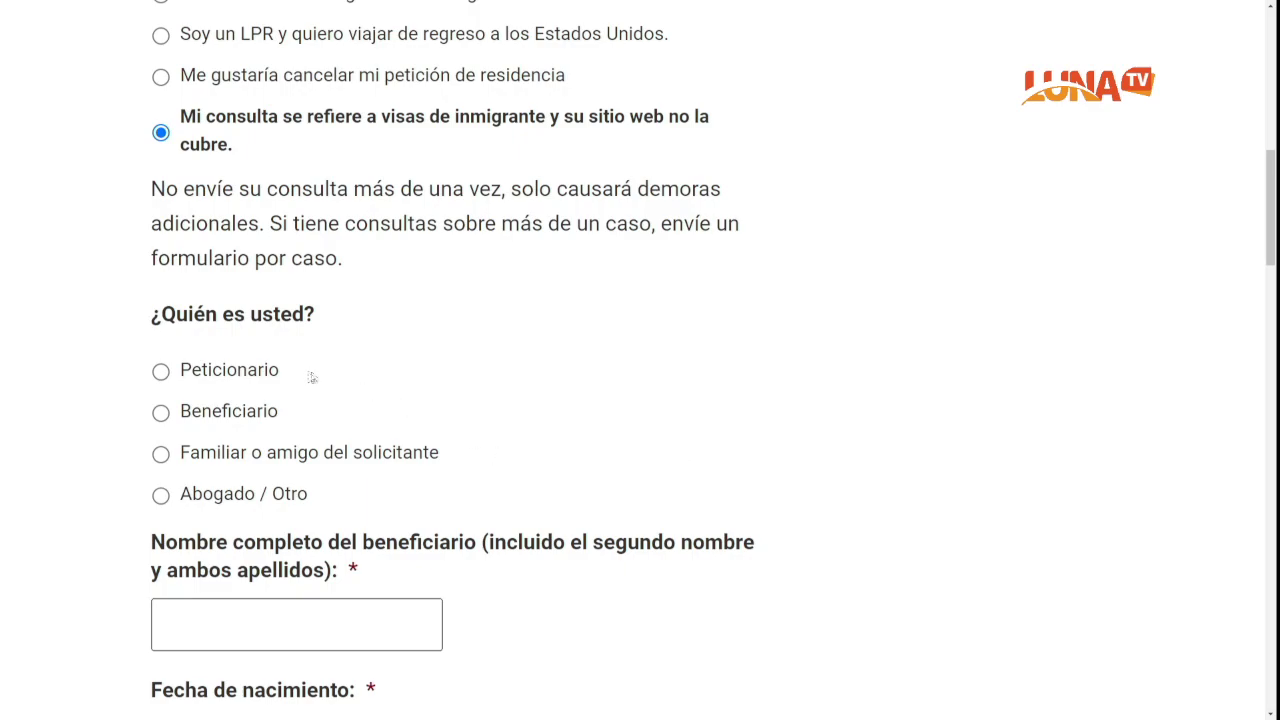
# Step: Set '¿Quién es usted?' to Beneficiario instead of Peticionario
pyautogui.click(163, 372)
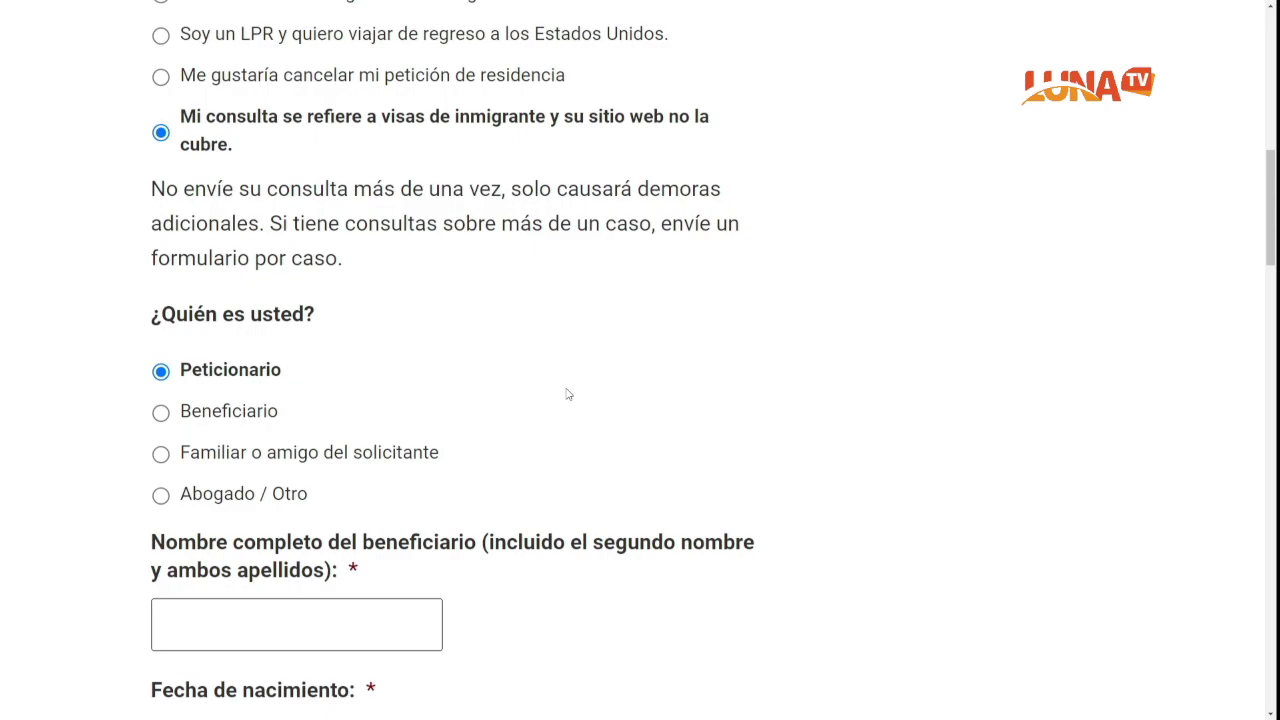
pyautogui.scroll(-1, 566, 394)
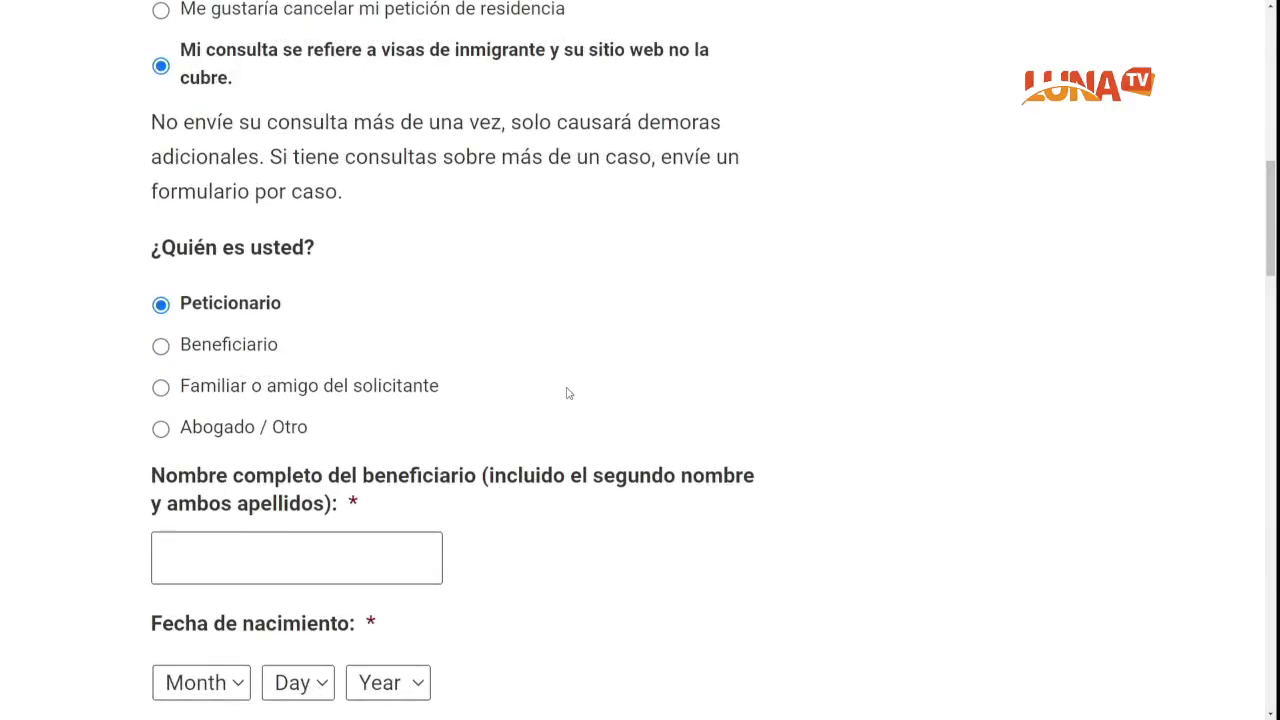
pyautogui.click(231, 346)
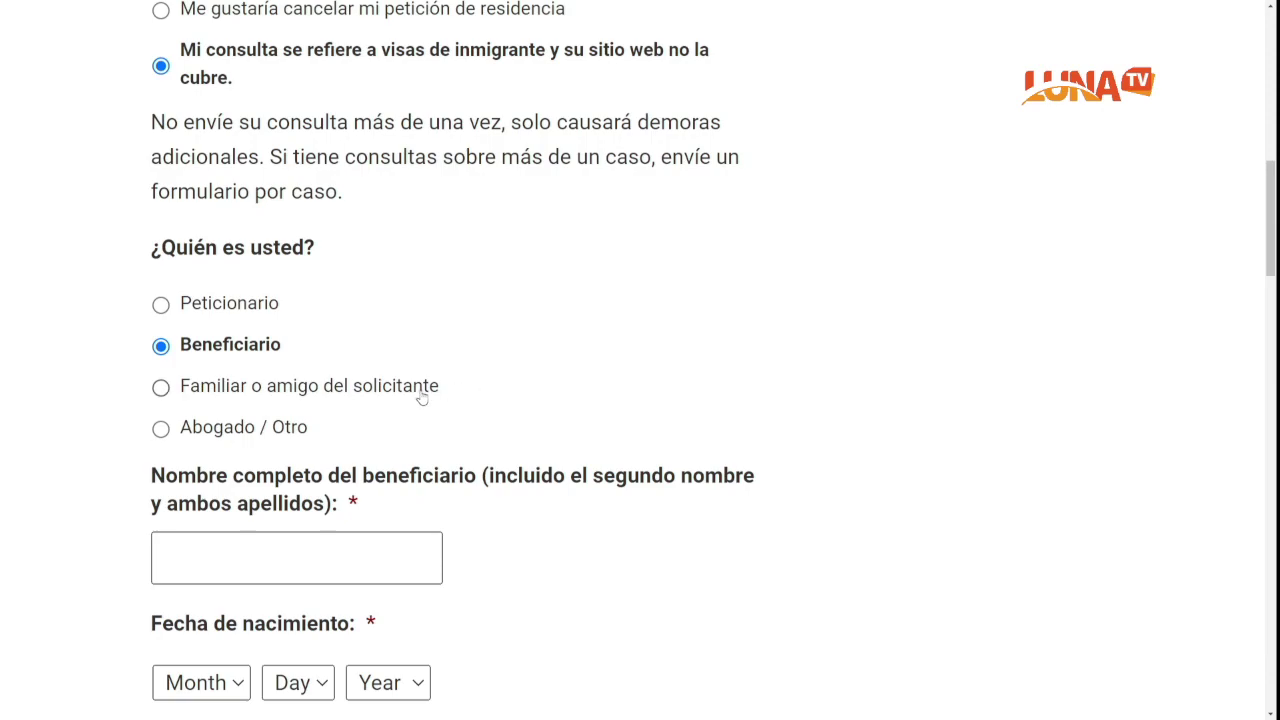
pyautogui.scroll(-2, 368, 557)
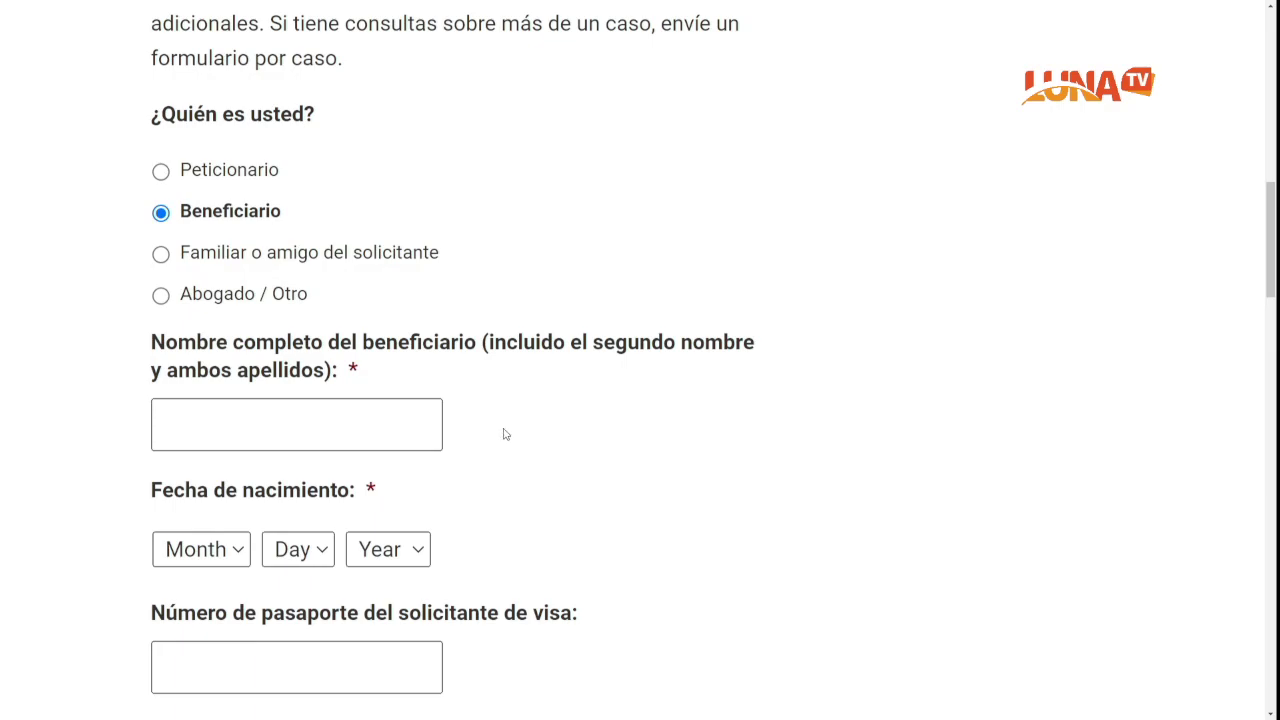
# Step: Enter the beneficiary's full name in the name field
pyautogui.click(342, 424)
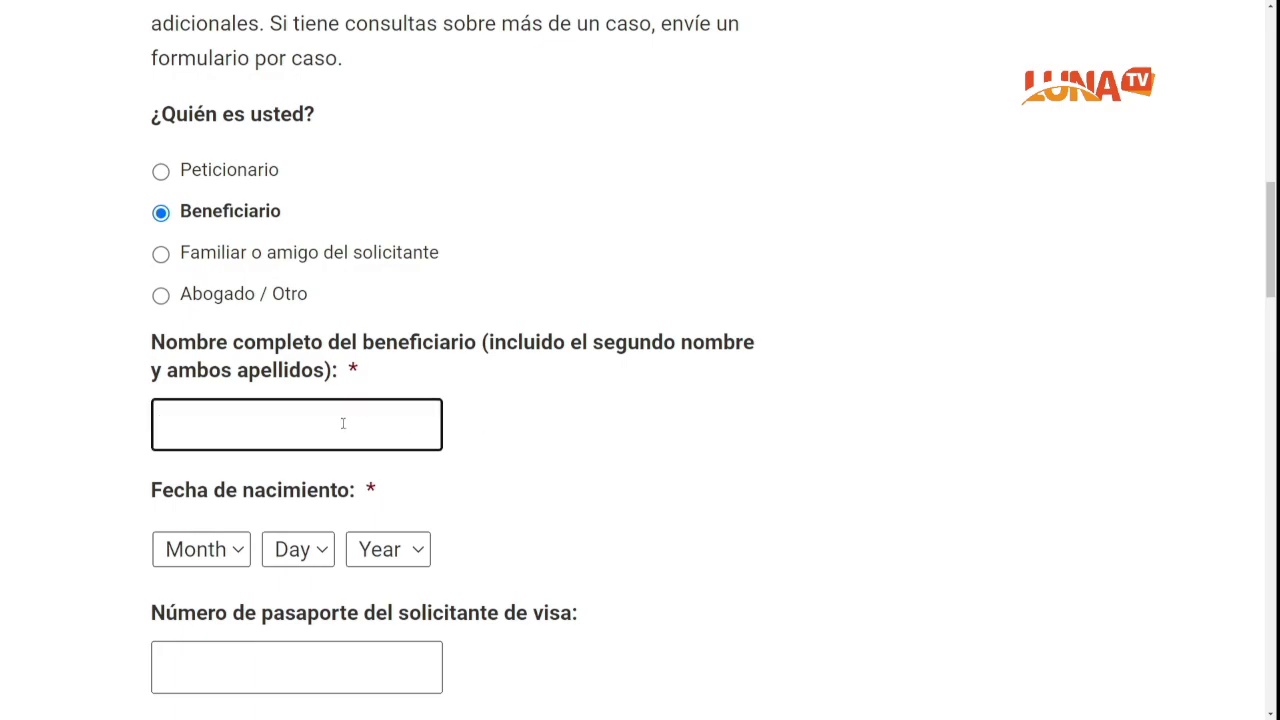
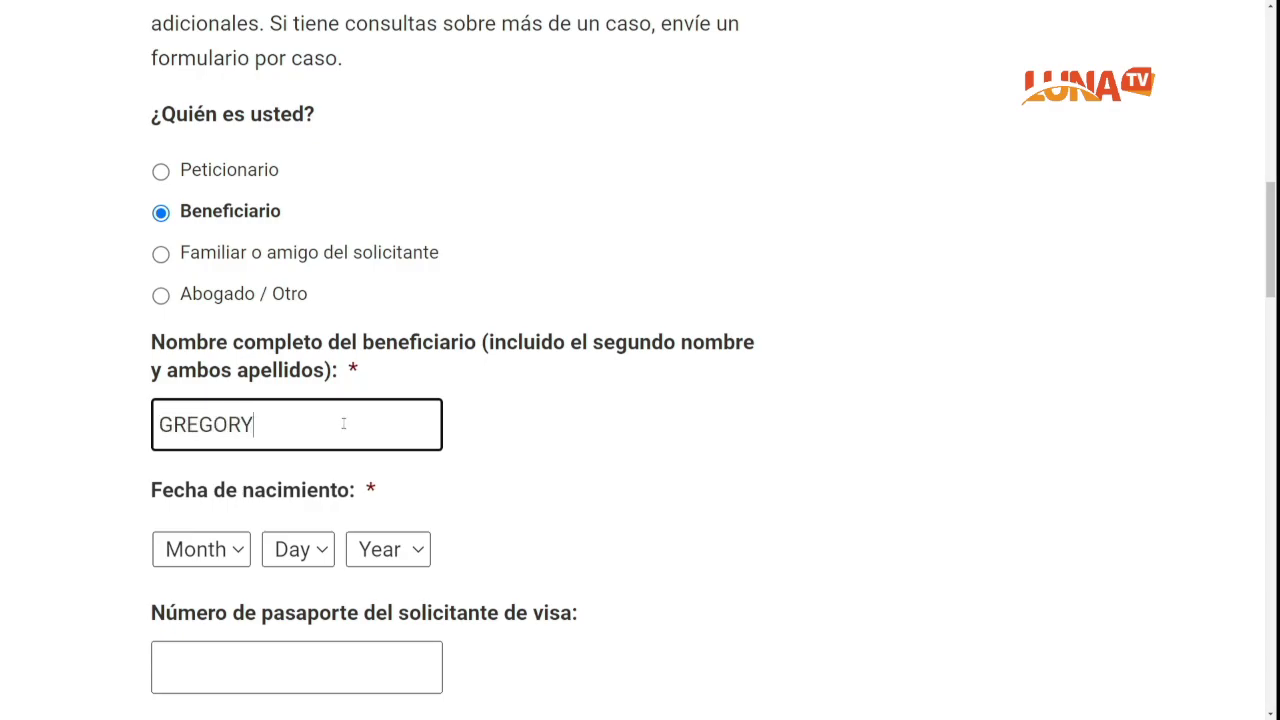
pyautogui.scroll(-1, 515, 486)
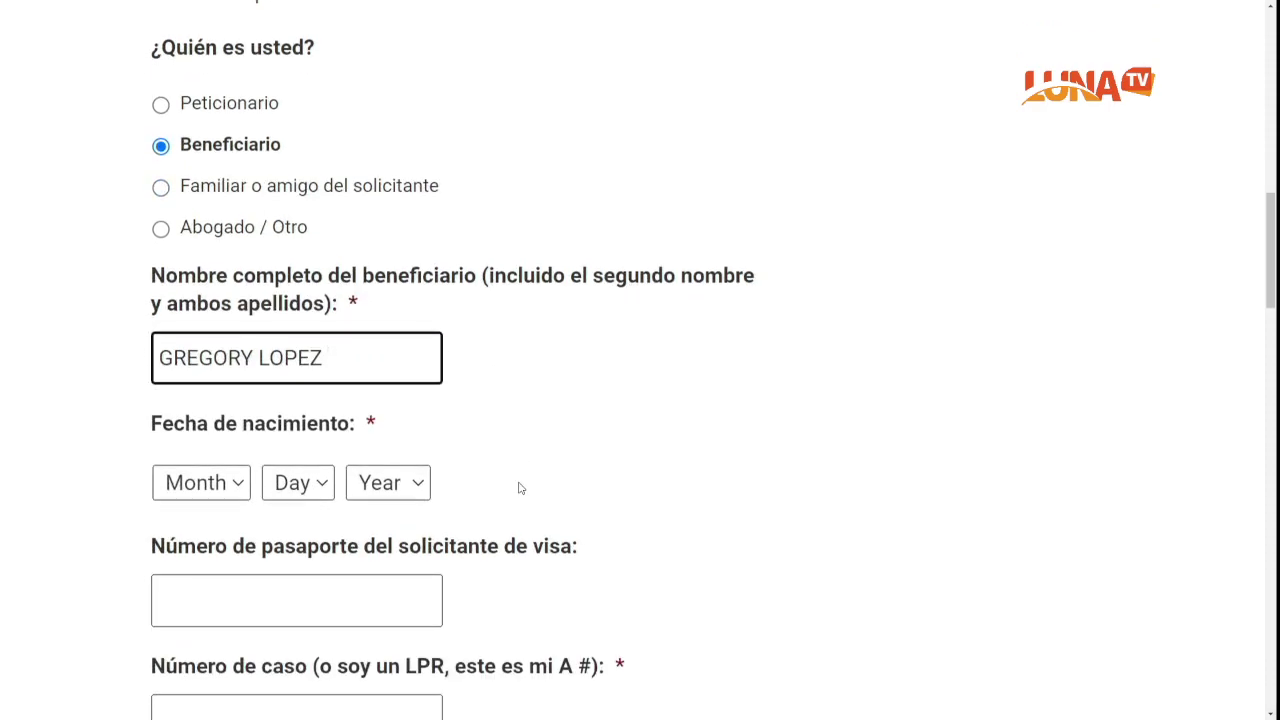
# Step: Set the birth date dropdowns to month 7, day 2, year 1980
pyautogui.click(230, 483)
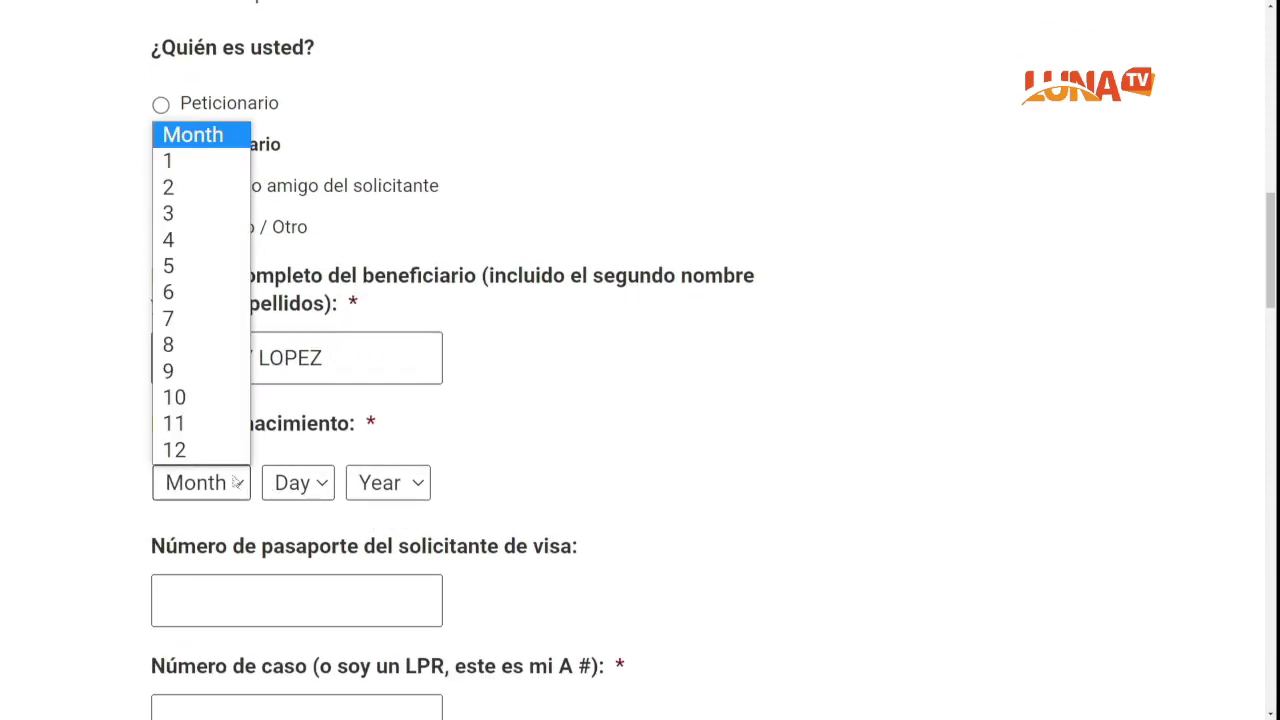
pyautogui.click(195, 318)
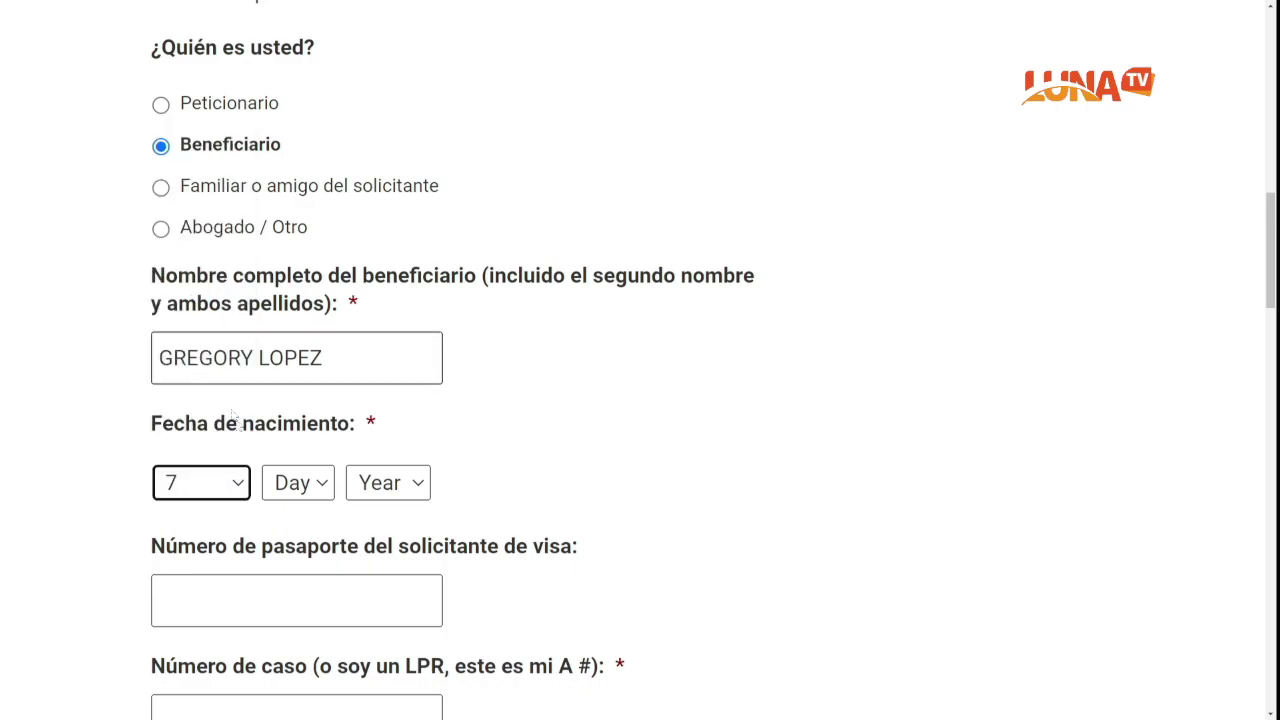
pyautogui.click(323, 487)
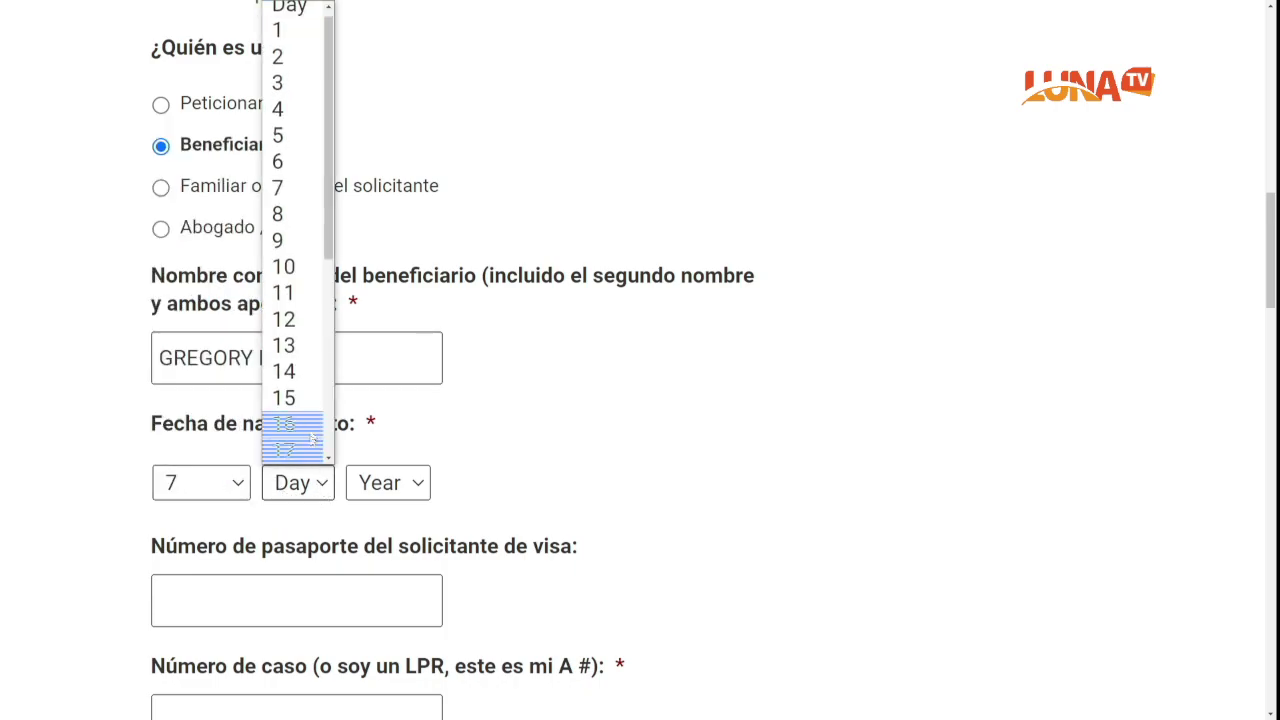
pyautogui.click(290, 56)
pyautogui.click(413, 484)
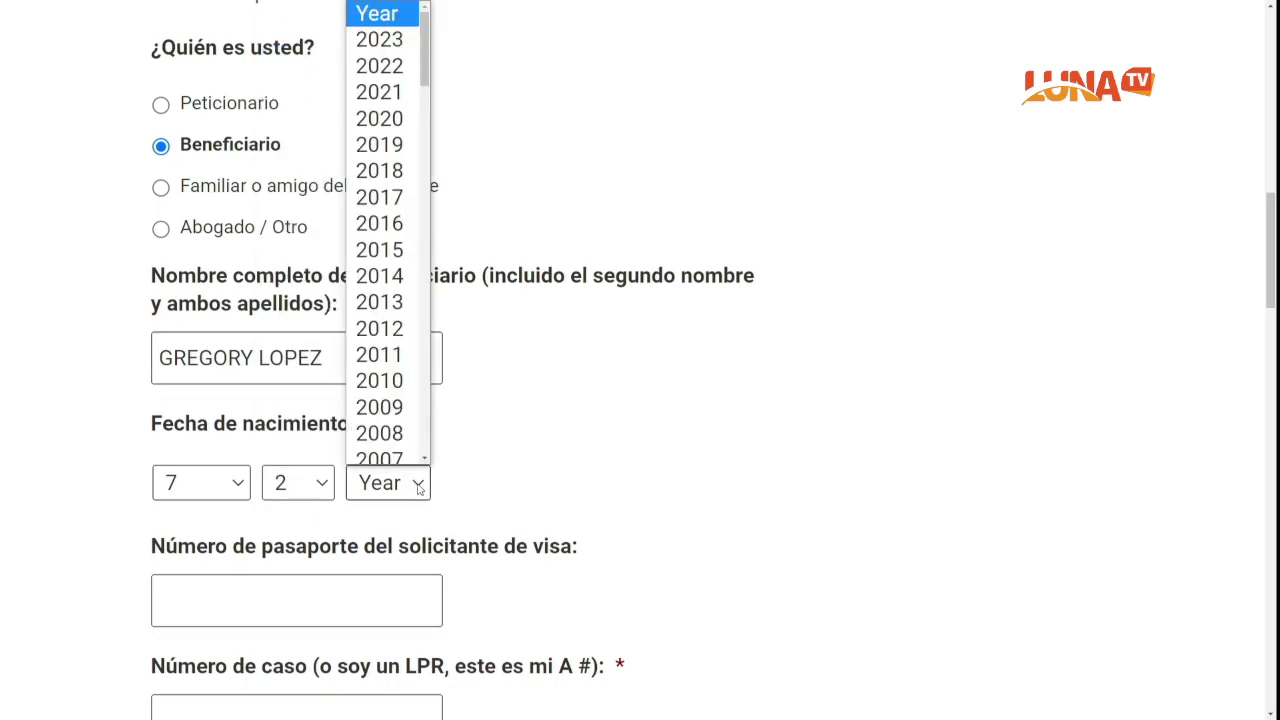
pyautogui.scroll(-5, 395, 407)
pyautogui.scroll(-5, 395, 407)
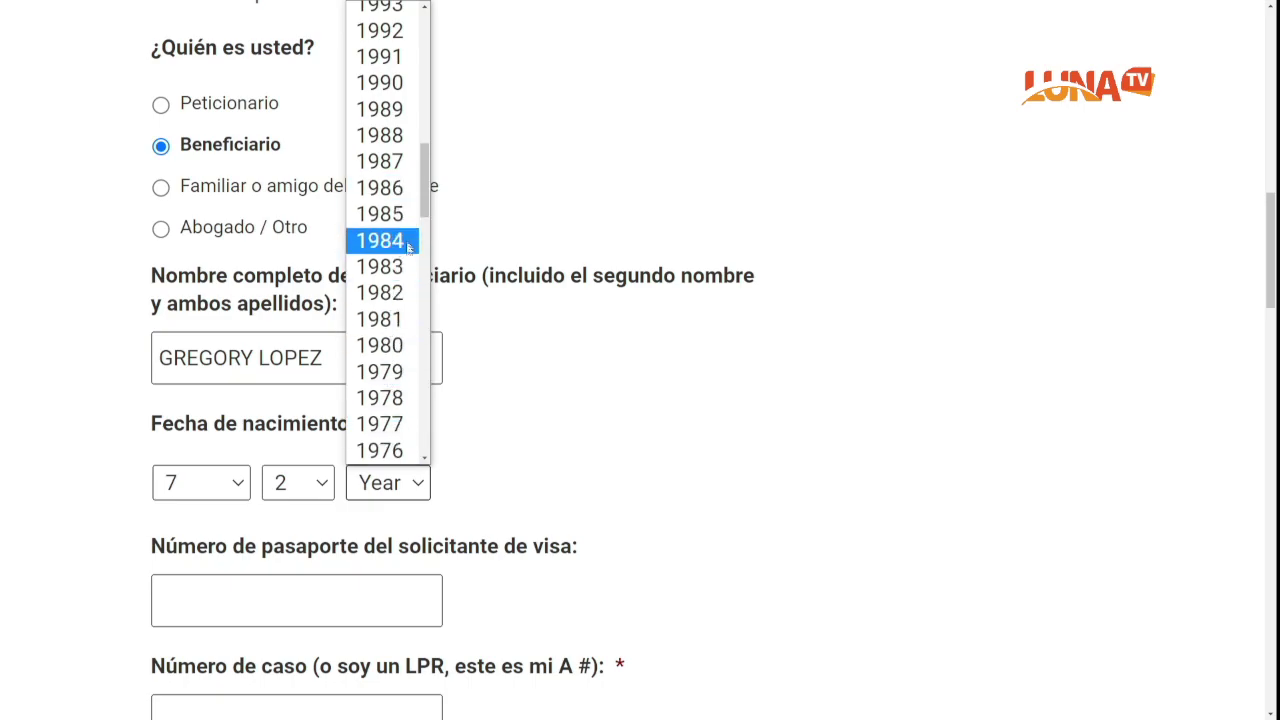
pyautogui.click(398, 344)
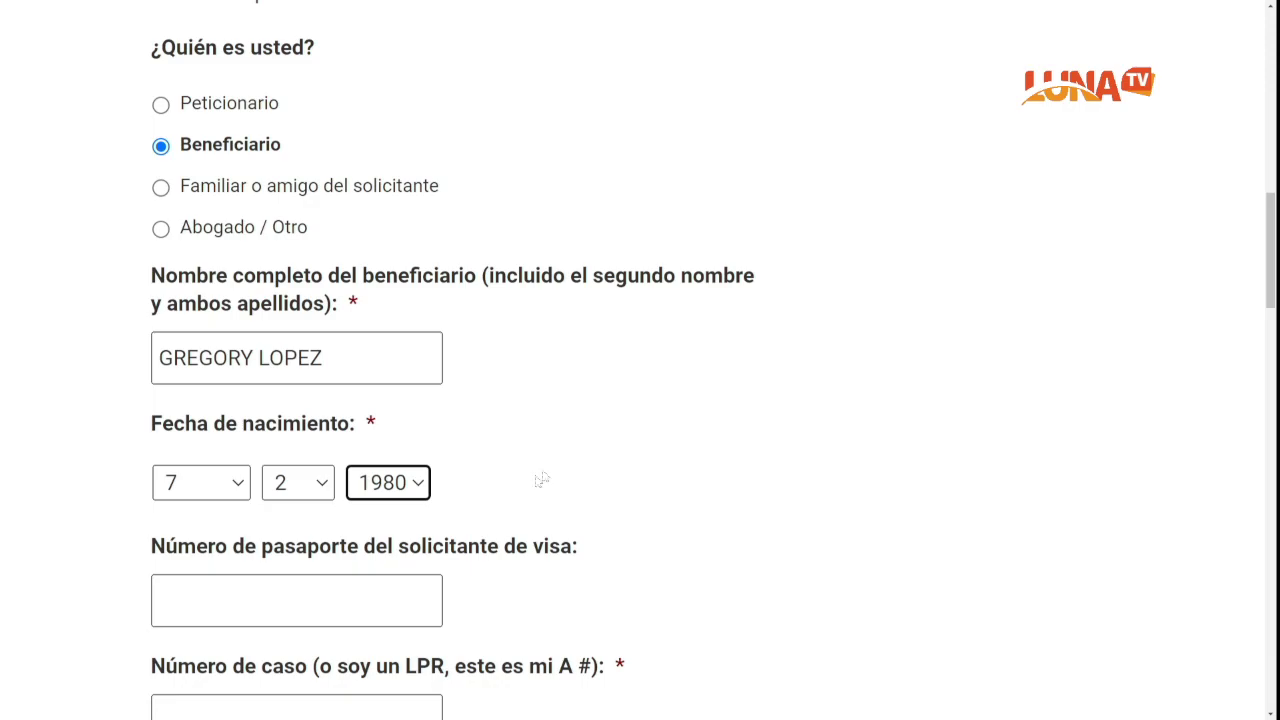
pyautogui.scroll(-1, 371, 605)
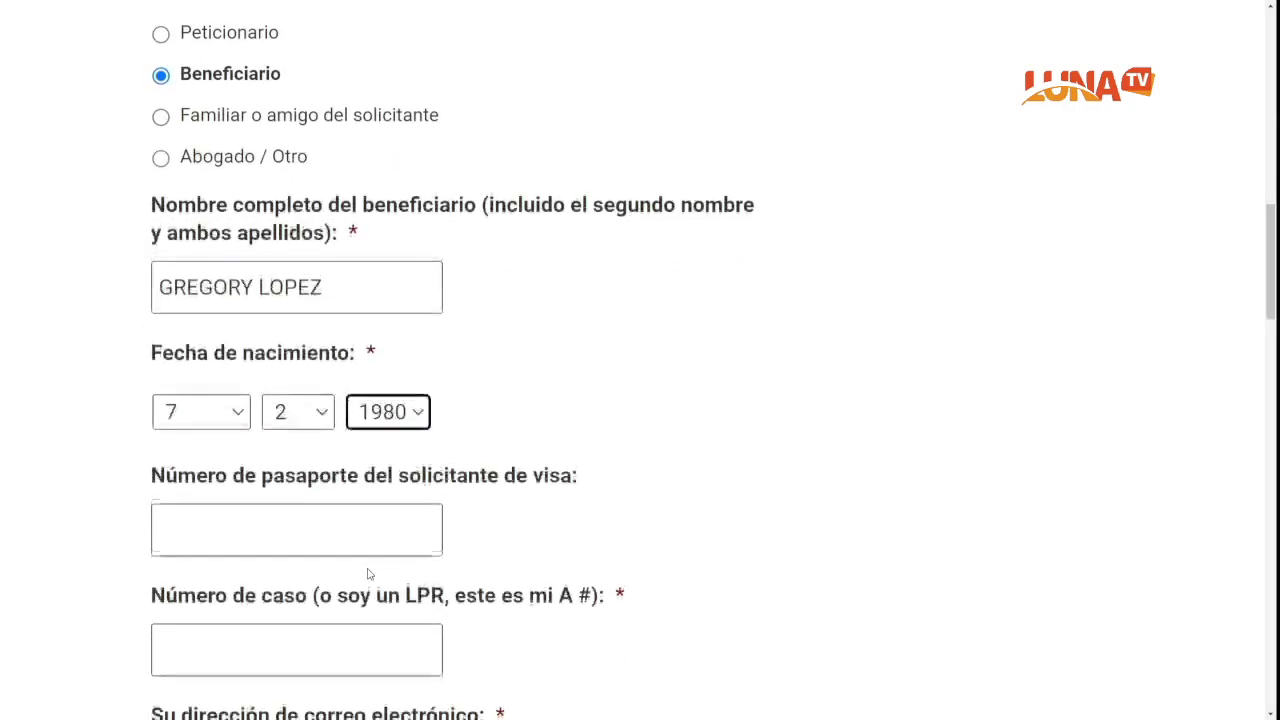
pyautogui.scroll(-1, 372, 565)
# Step: Enter the applicant's passport number, correcting its last digit
pyautogui.click(327, 463)
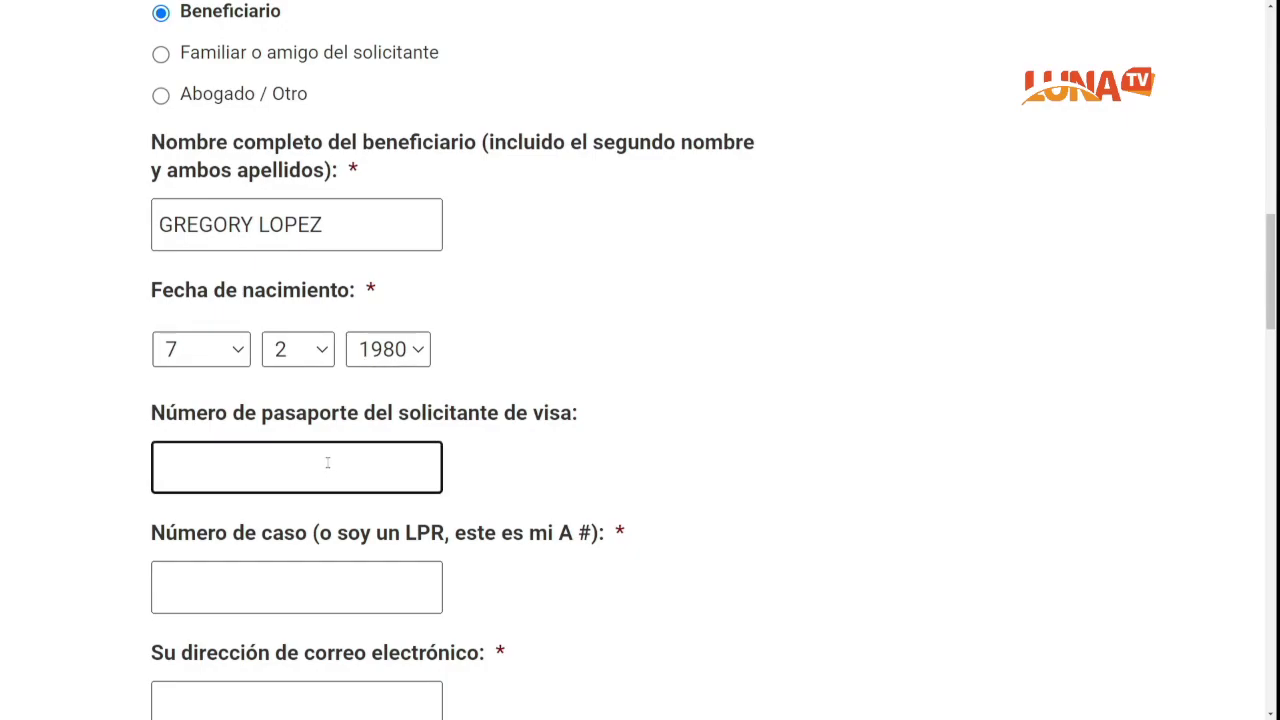
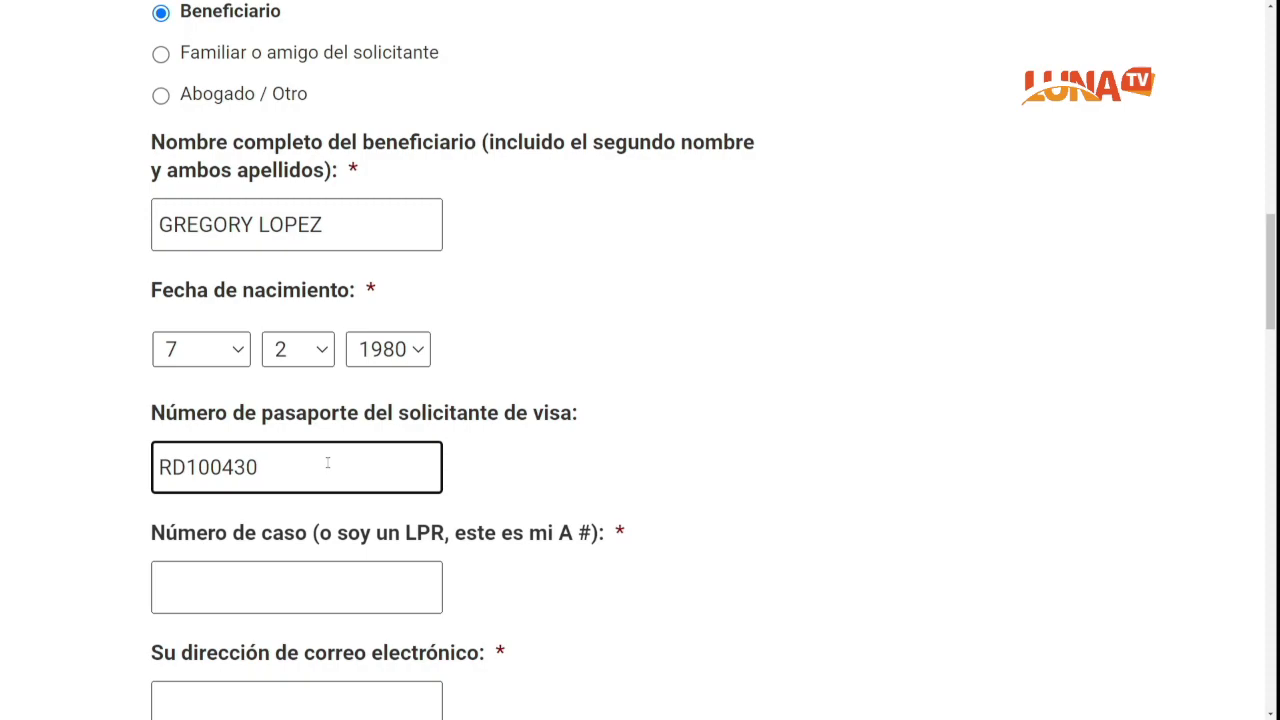
pyautogui.scroll(-1, 327, 462)
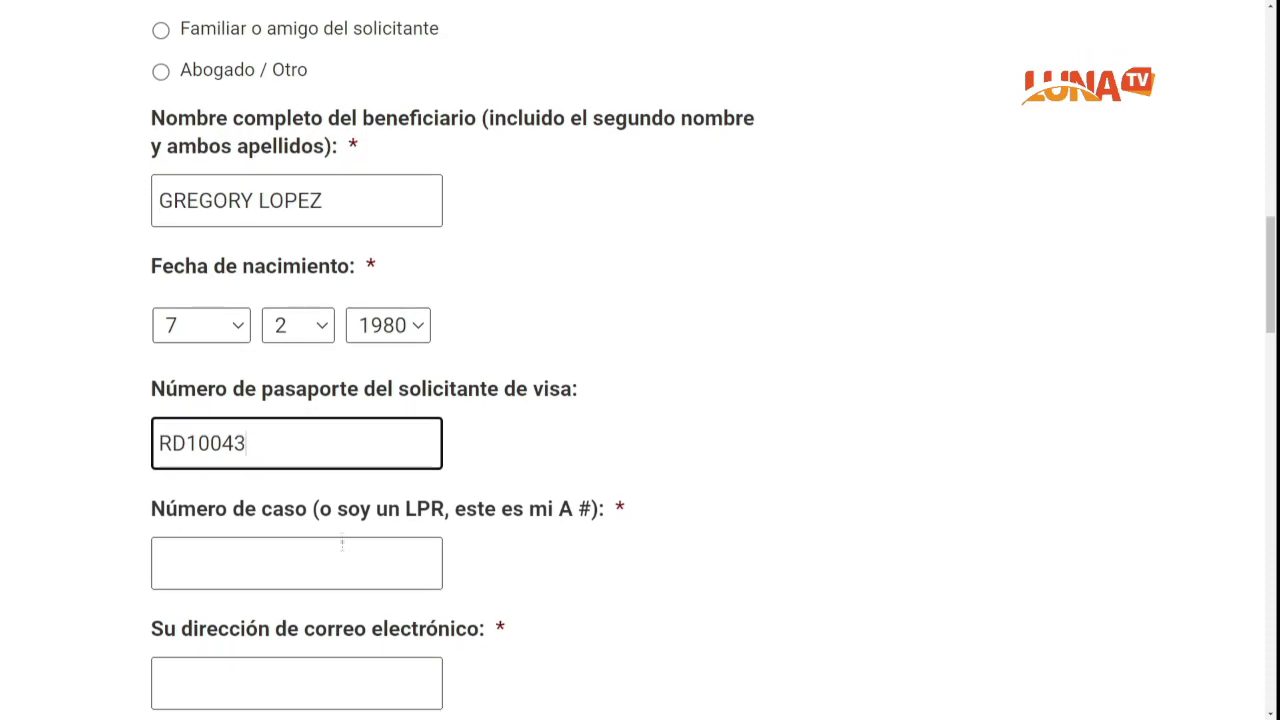
# Step: Enter the case number in 'Número de caso'
pyautogui.click(325, 522)
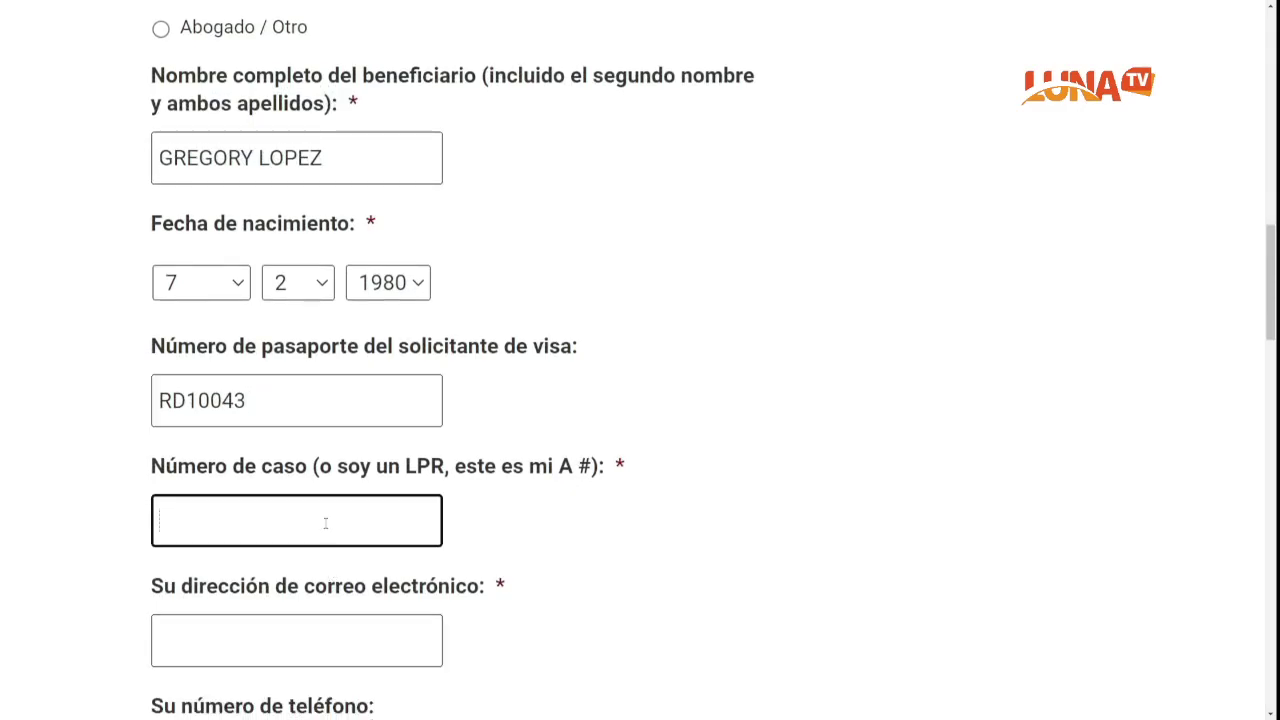
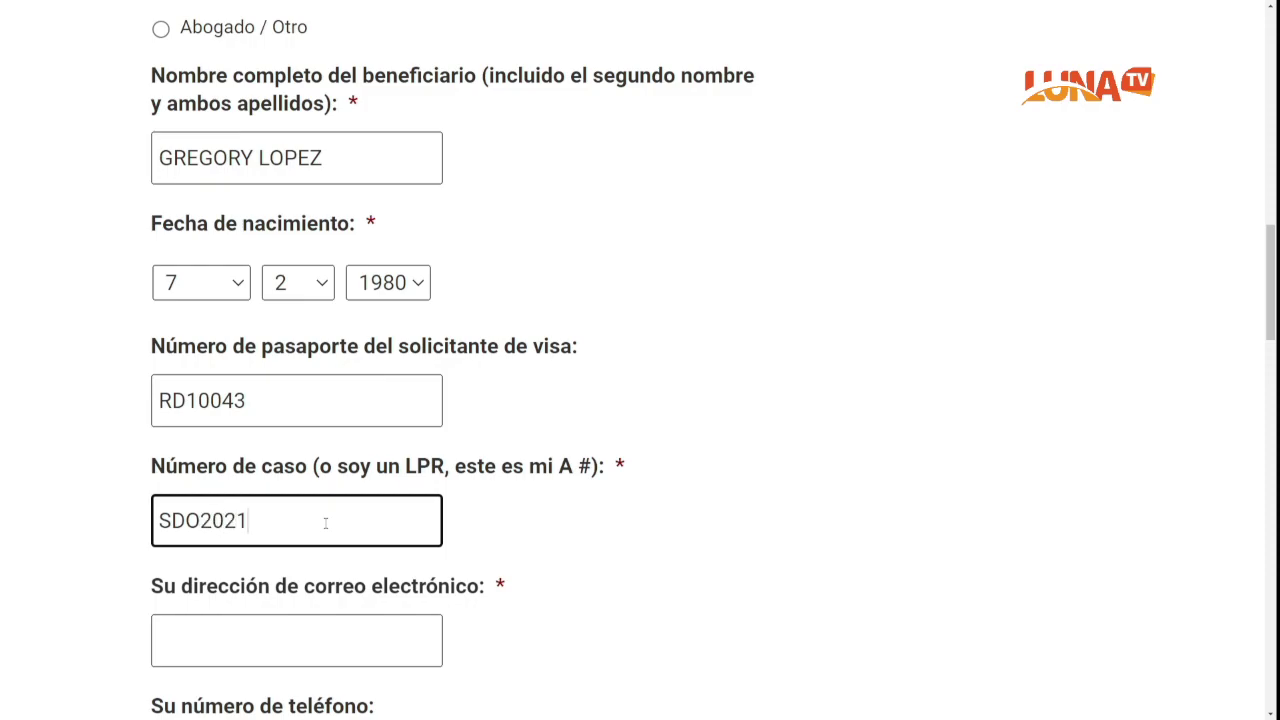
pyautogui.scroll(-2, 330, 523)
# Step: Fill in the contact e-mail address field
pyautogui.click(358, 510)
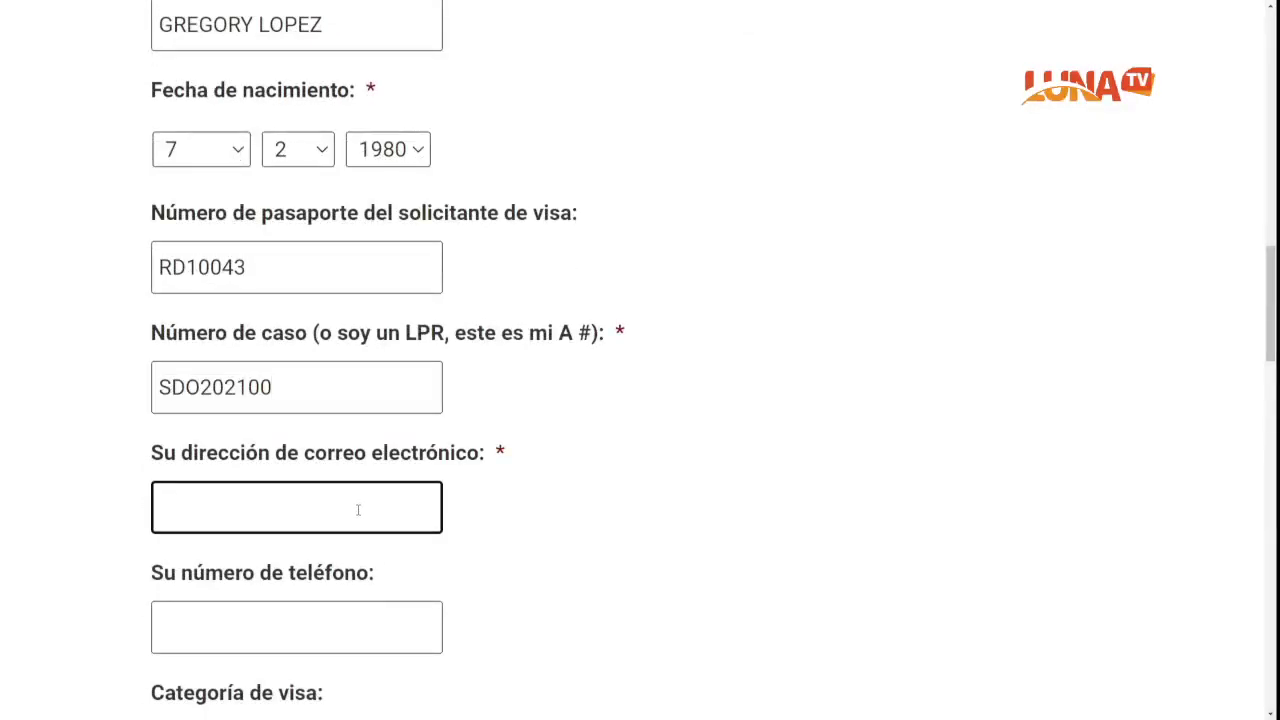
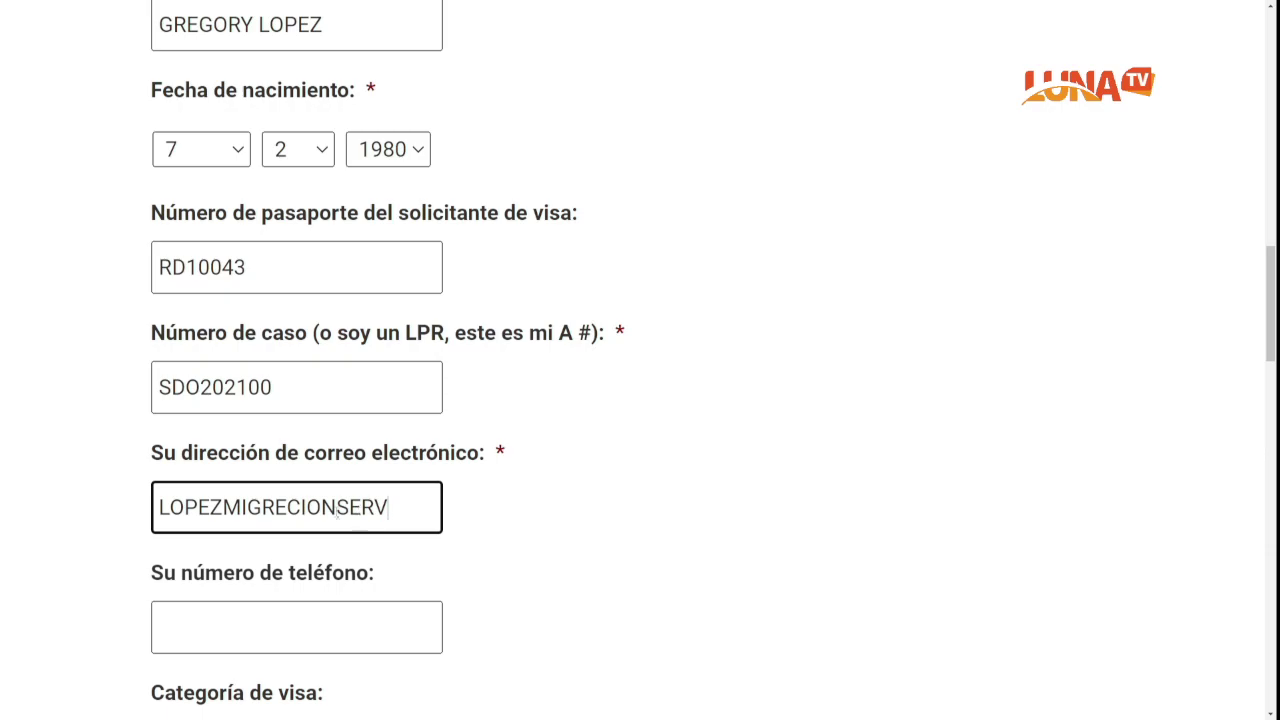
pyautogui.scroll(-1, 330, 530)
# Step: Enter the contact phone number in 'Su número de teléfono'
pyautogui.click(316, 550)
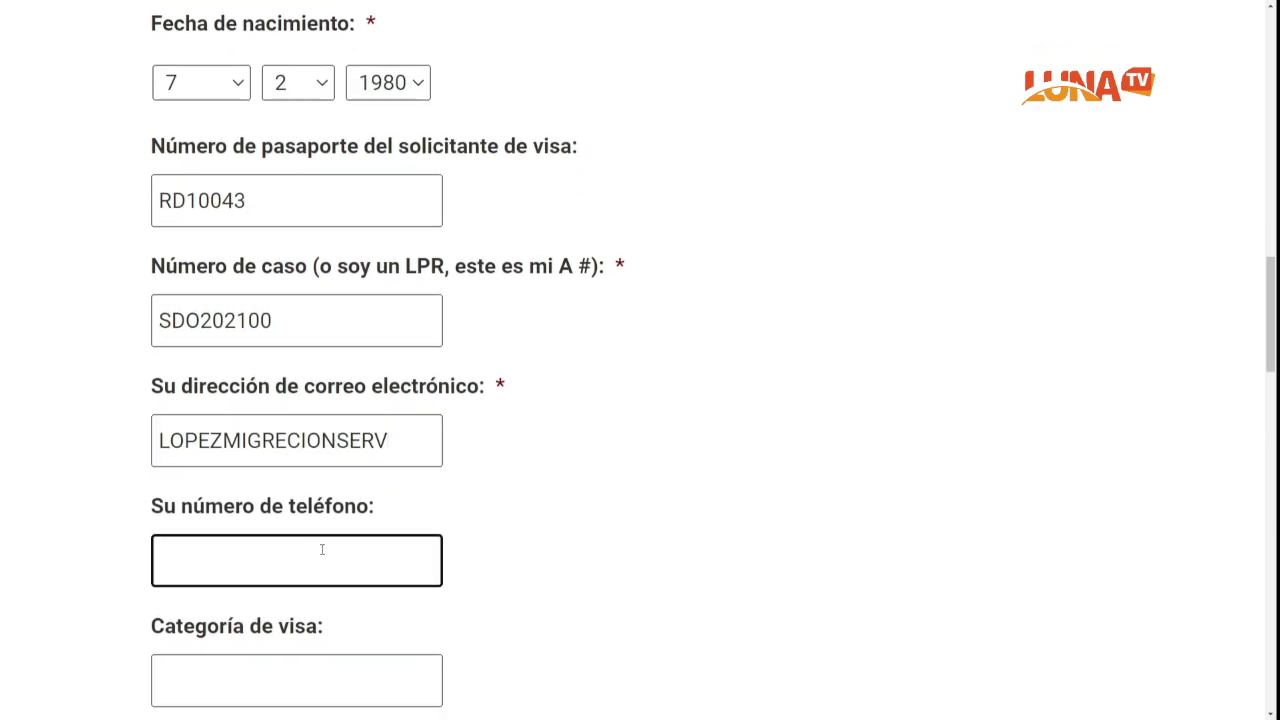
pyautogui.write('809734')
pyautogui.write('70')
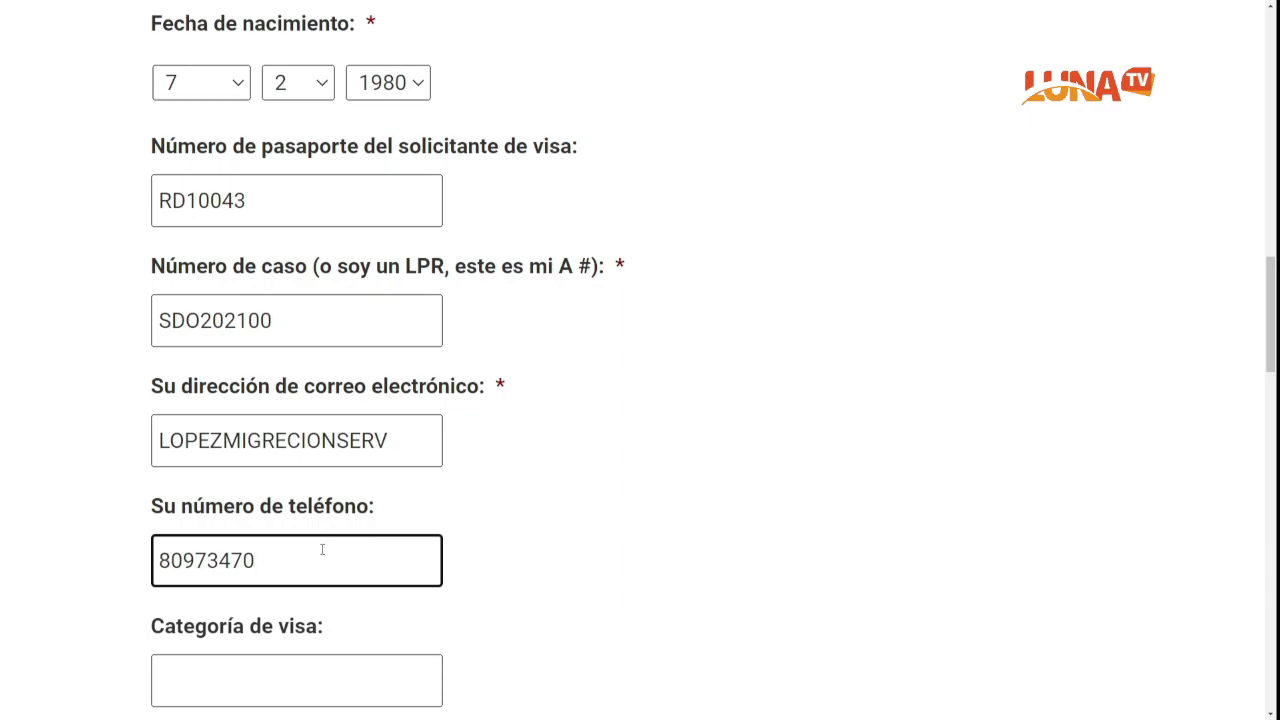
pyautogui.scroll(-1, 164, 656)
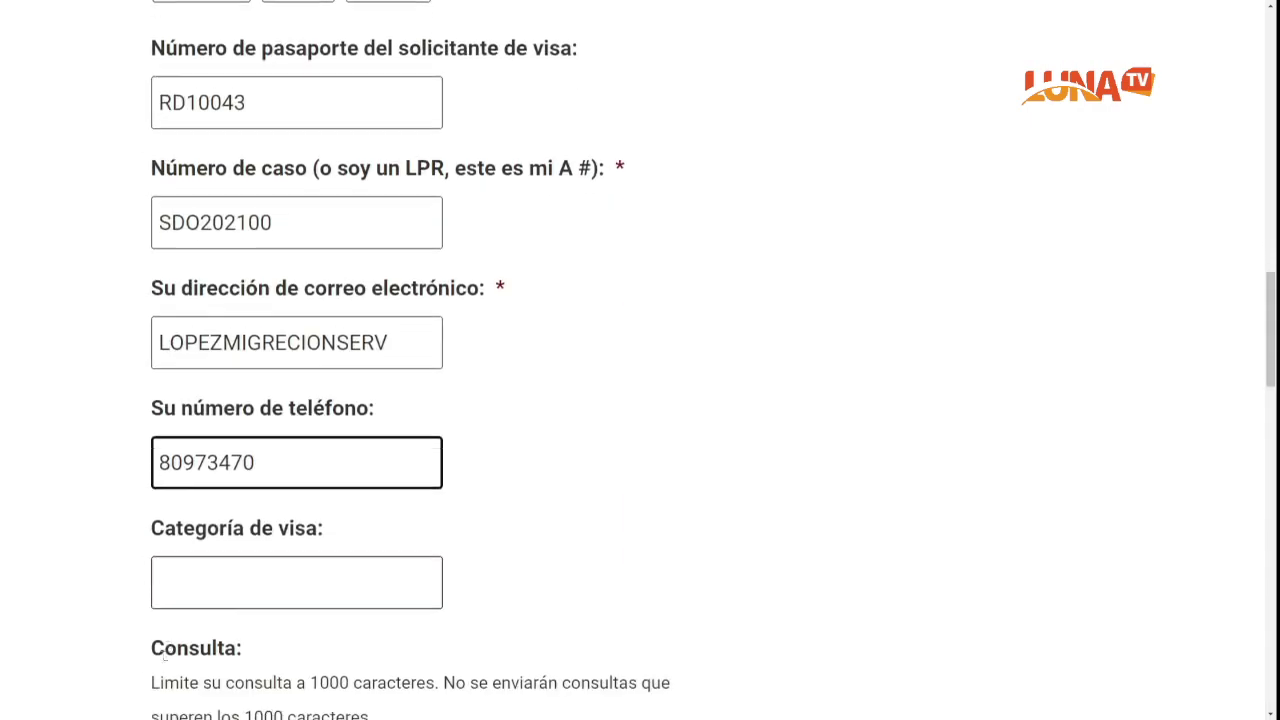
pyautogui.scroll(-1, 164, 652)
# Step: Set 'Categoría de visa' to F2B
pyautogui.click(242, 466)
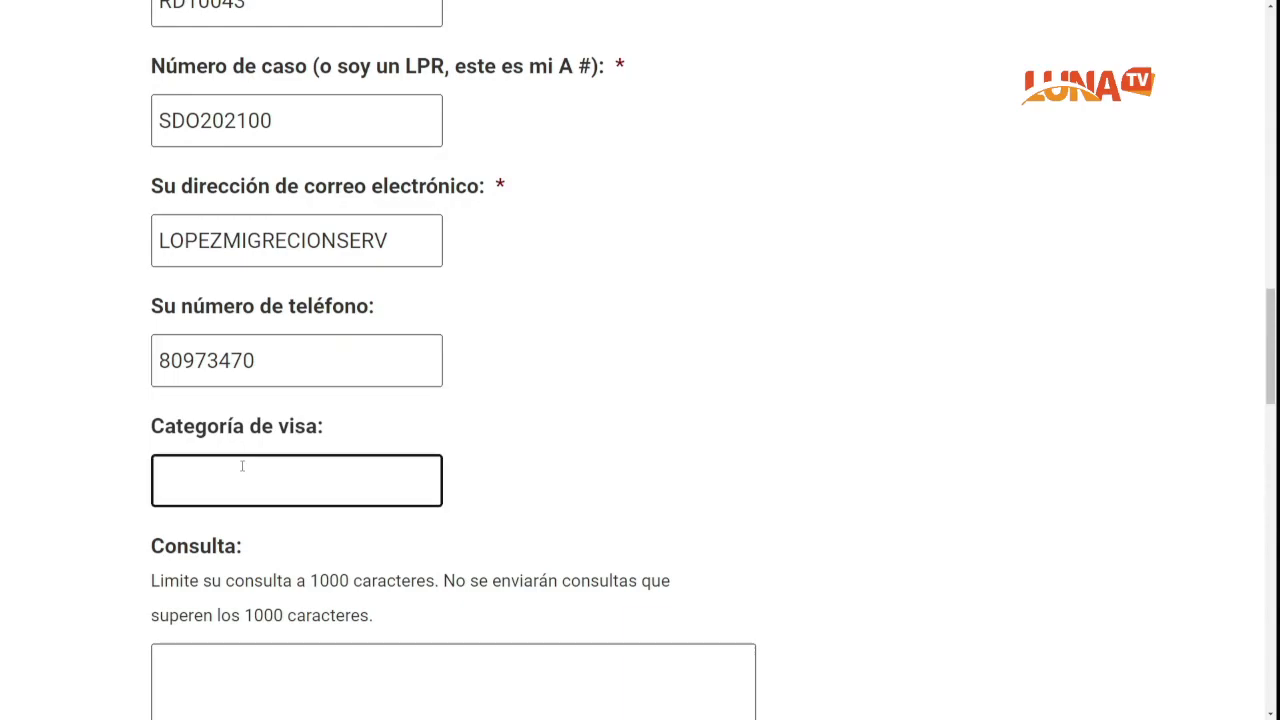
pyautogui.write('F2B')
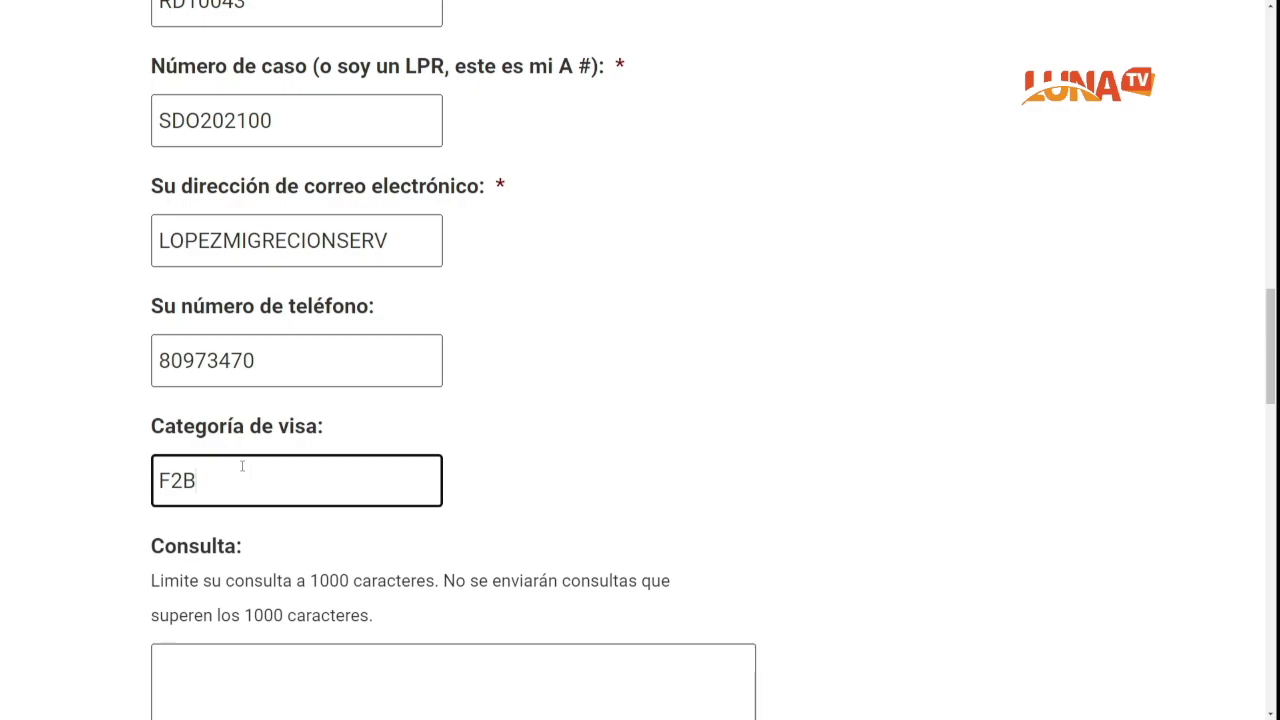
pyautogui.scroll(-1, 620, 480)
pyautogui.click(429, 620)
pyautogui.scroll(-1, 429, 618)
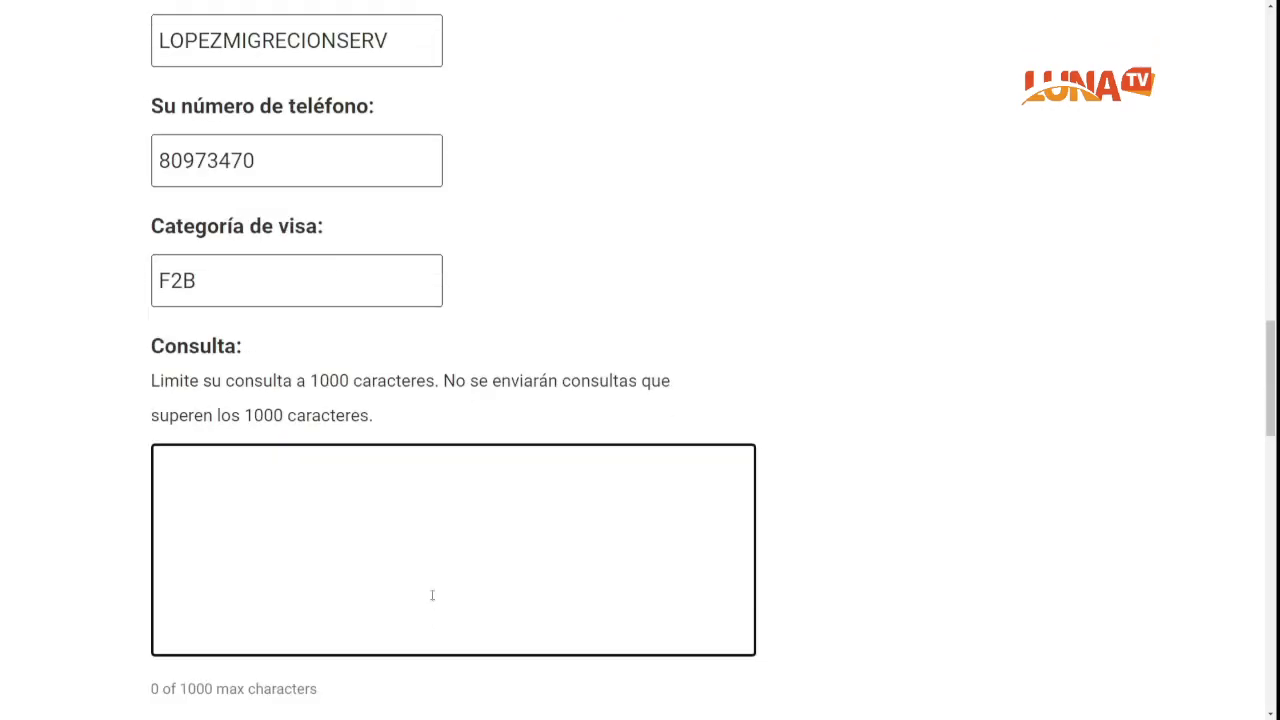
pyautogui.scroll(-4, 425, 568)
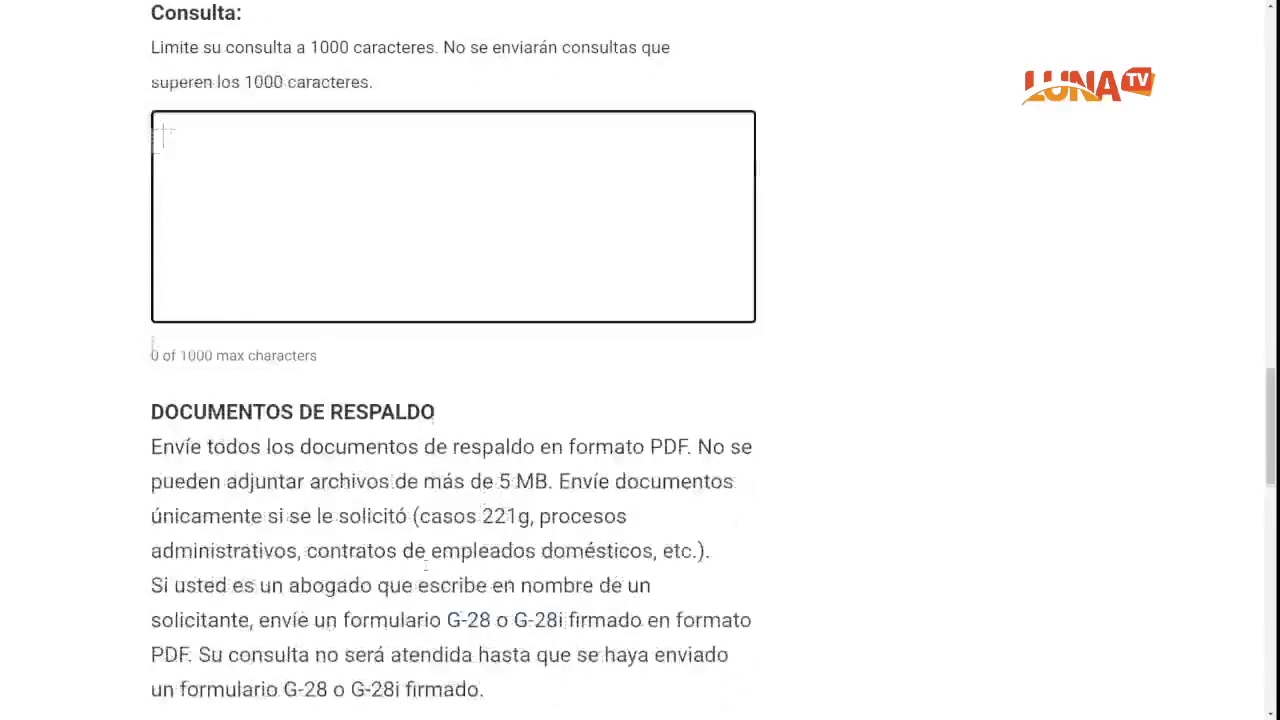
pyautogui.scroll(-1, 427, 570)
pyautogui.scroll(2, 427, 570)
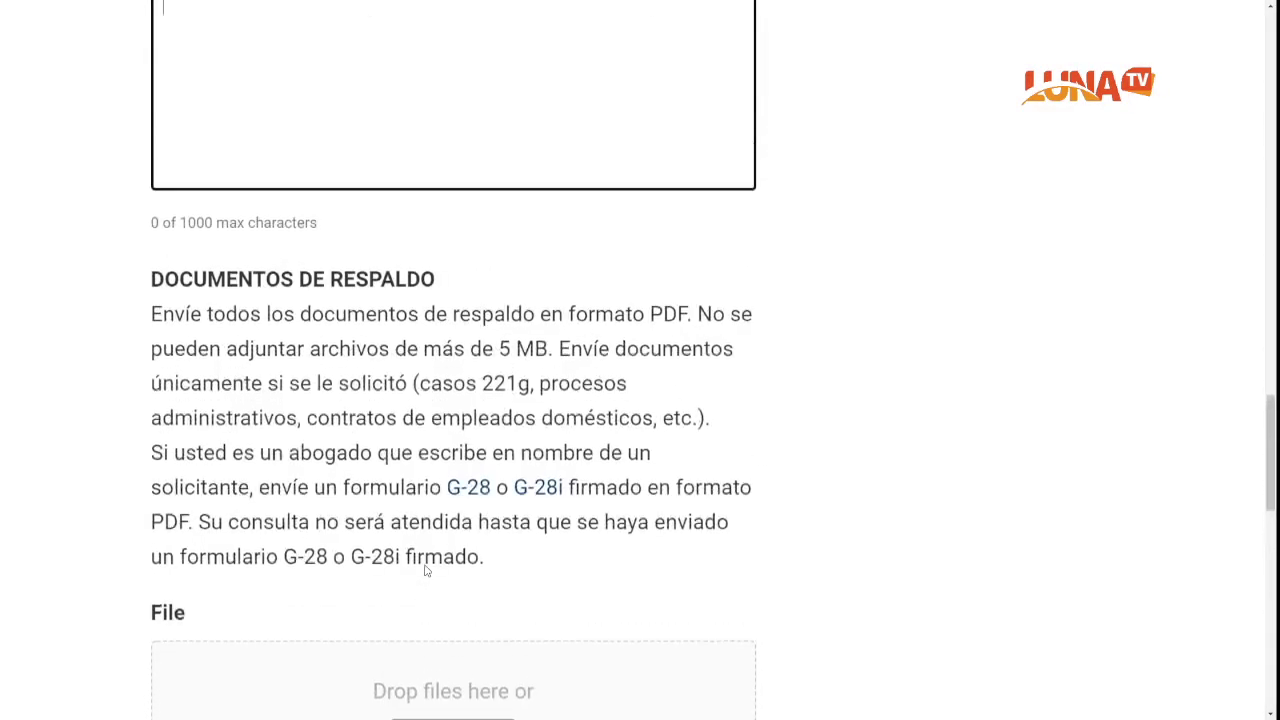
pyautogui.scroll(-3, 426, 574)
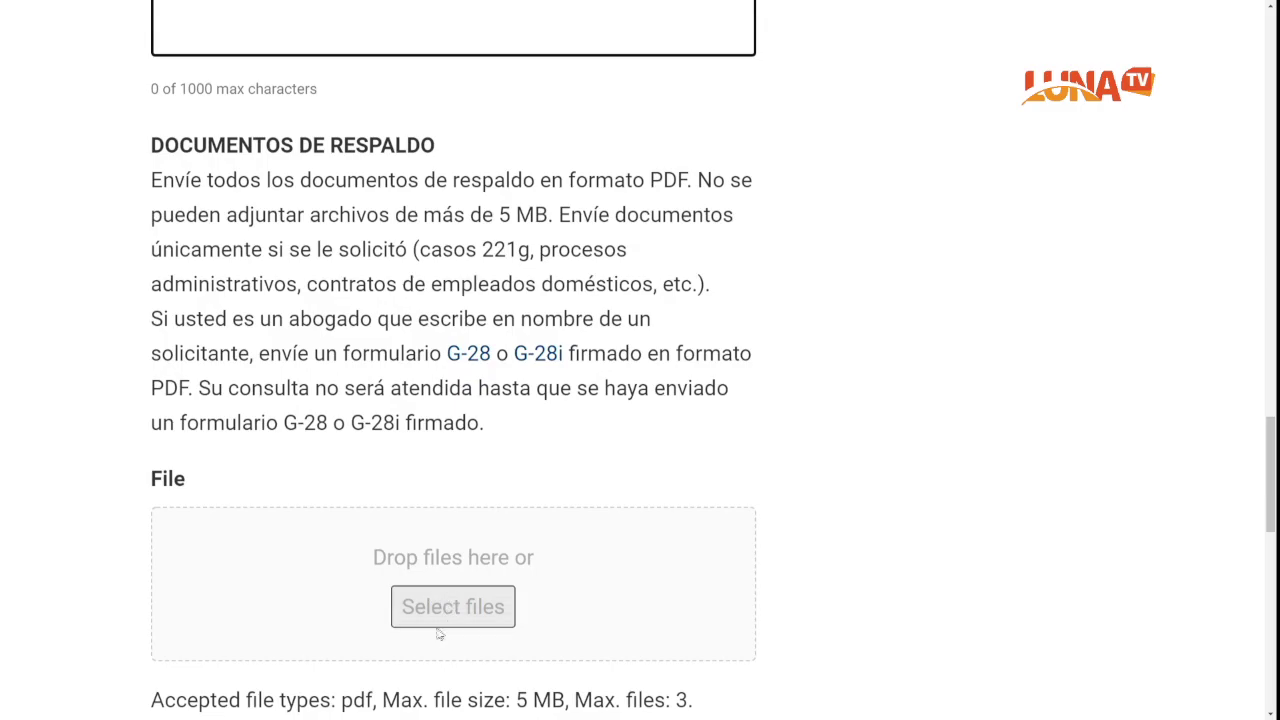
pyautogui.scroll(-1, 446, 626)
pyautogui.scroll(2, 446, 626)
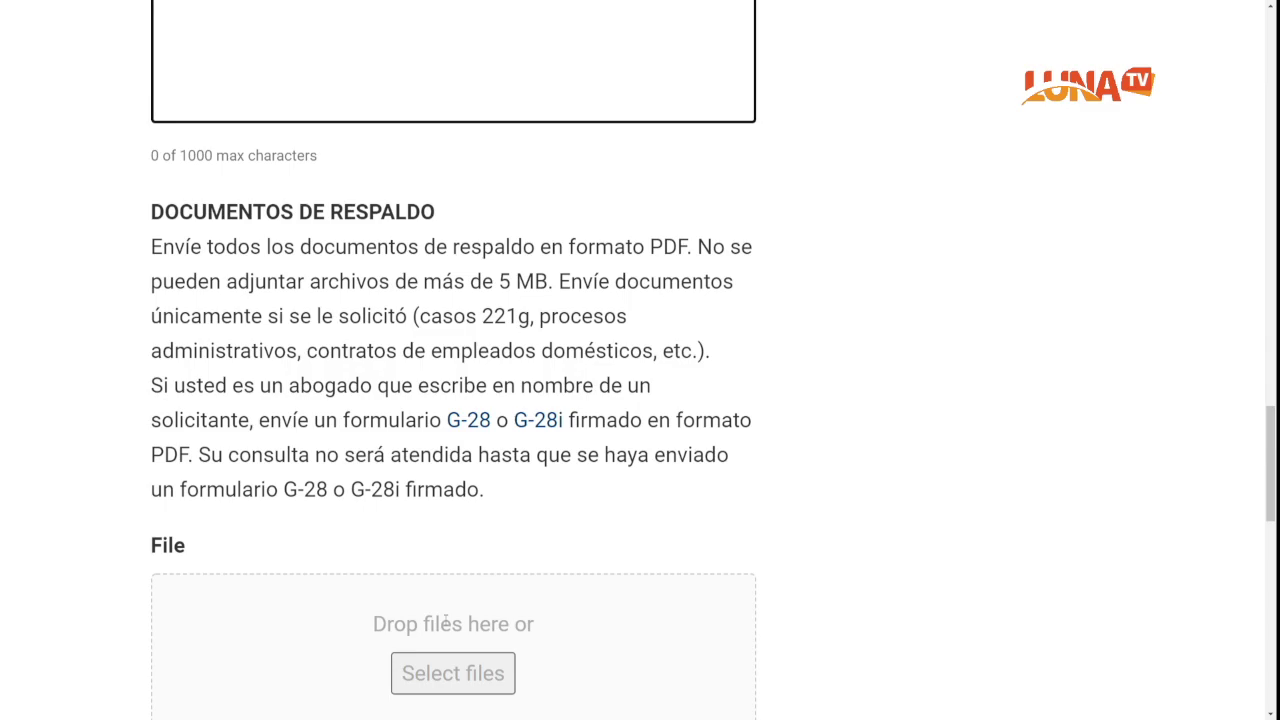
pyautogui.scroll(3, 446, 590)
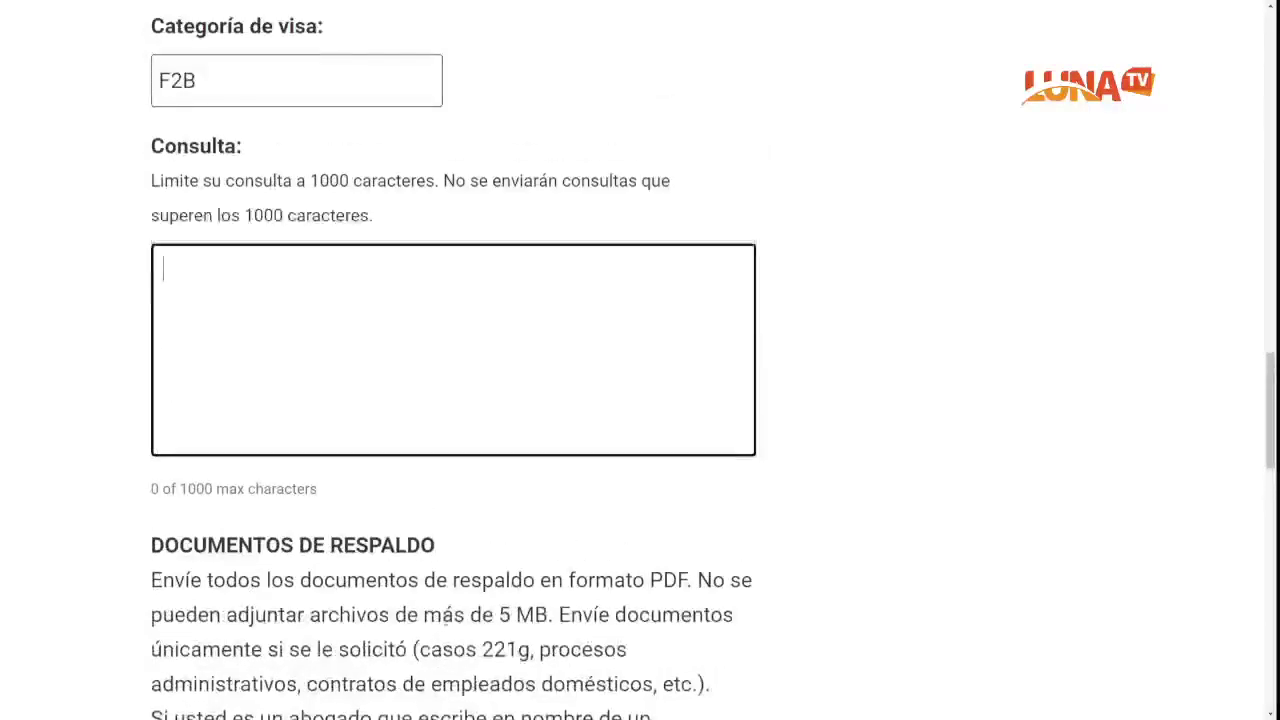
pyautogui.scroll(-2, 446, 590)
pyautogui.scroll(-3, 447, 626)
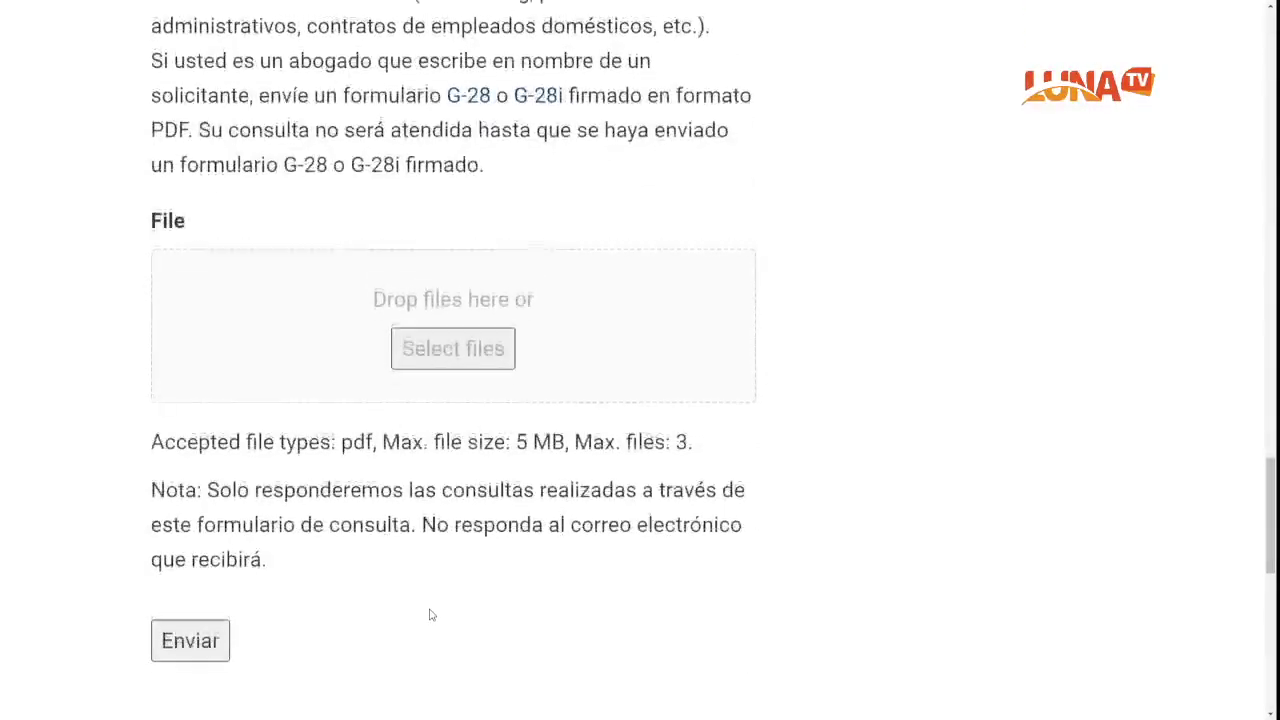
pyautogui.scroll(1, 396, 519)
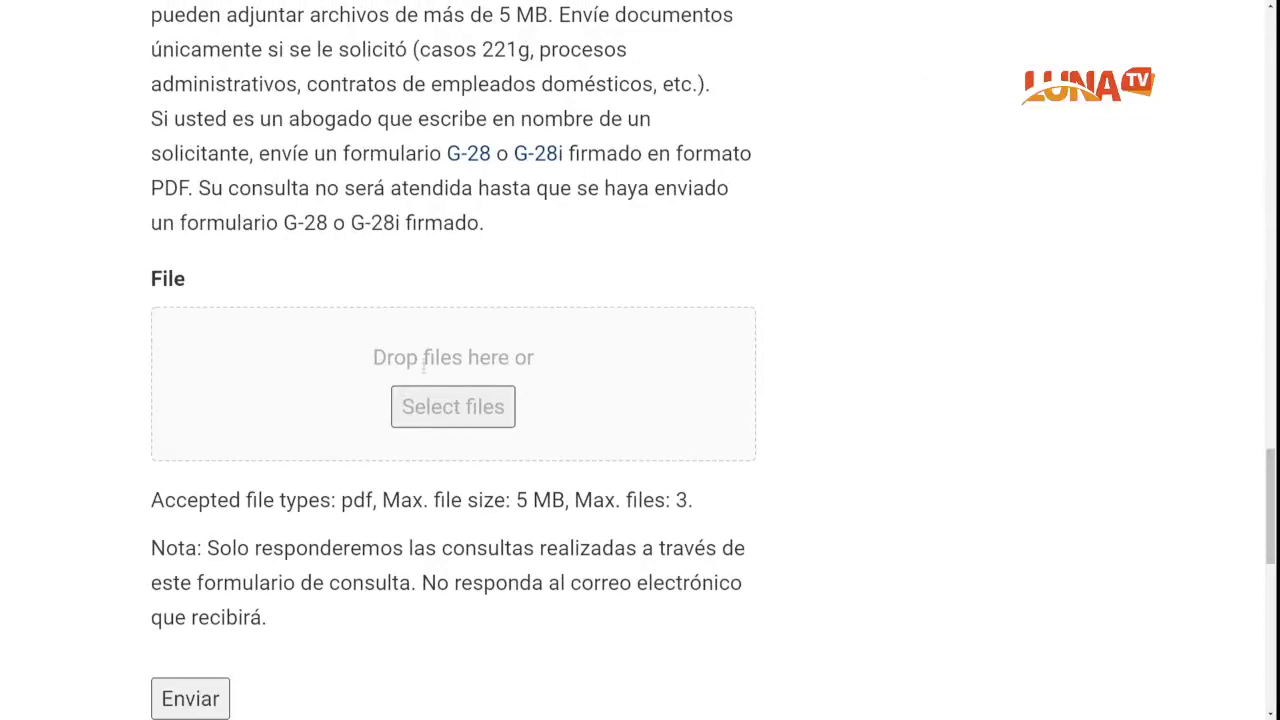
pyautogui.click(436, 408)
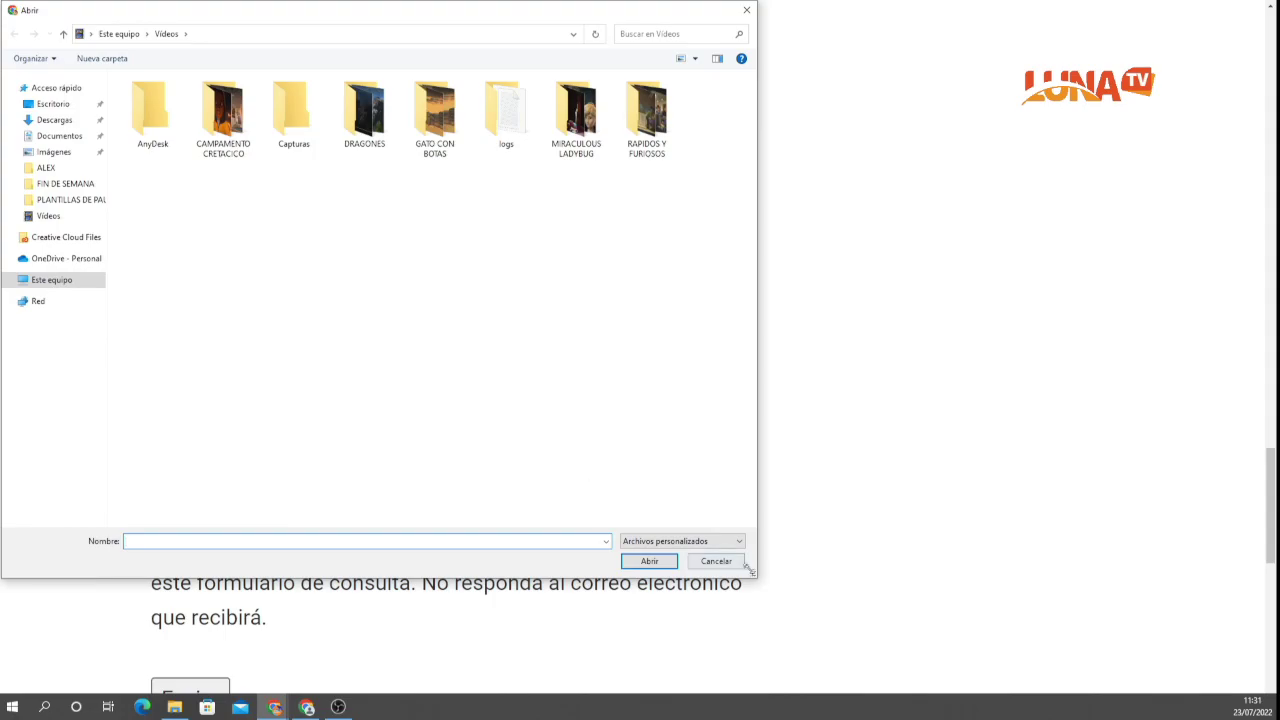
pyautogui.click(745, 13)
pyautogui.scroll(3, 700, 277)
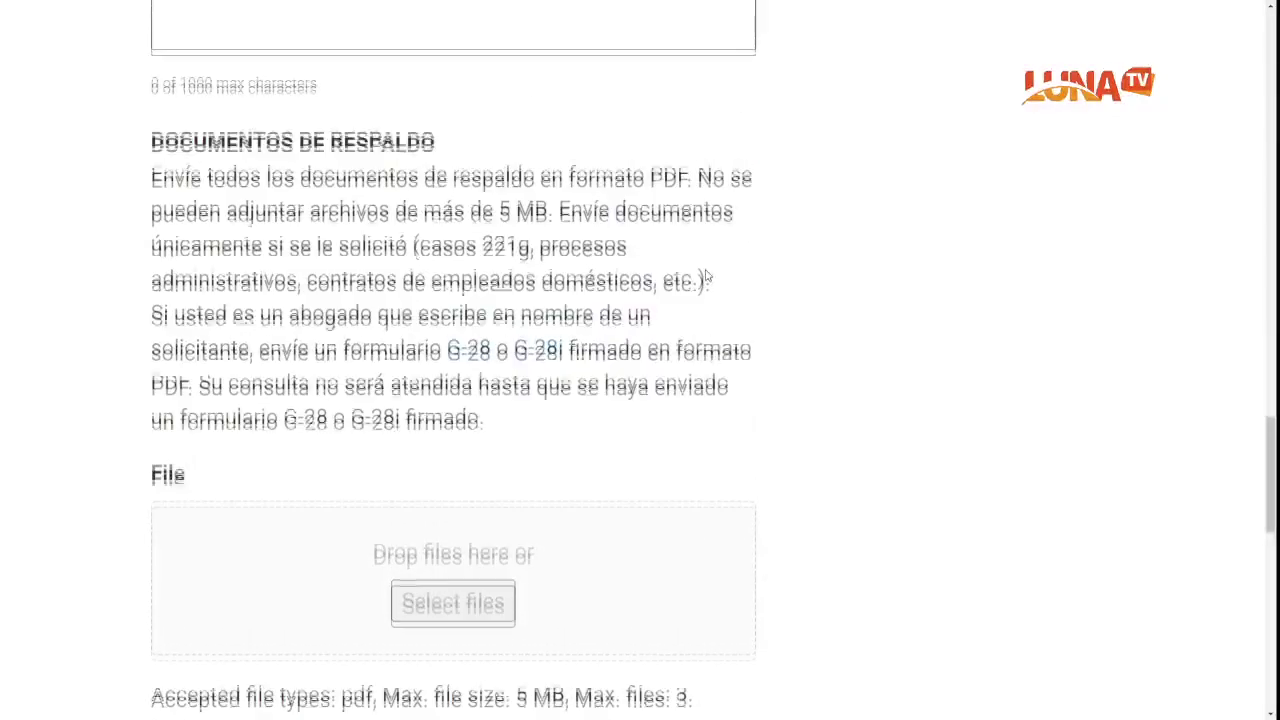
pyautogui.scroll(6, 710, 280)
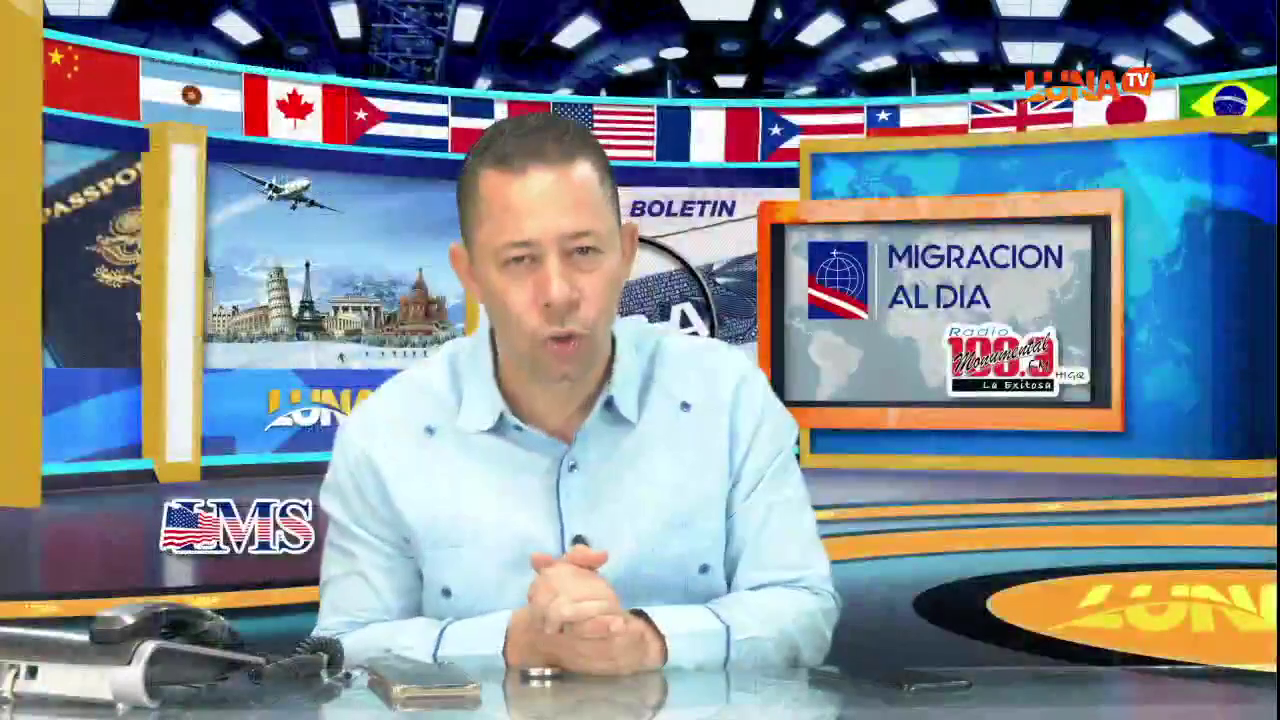